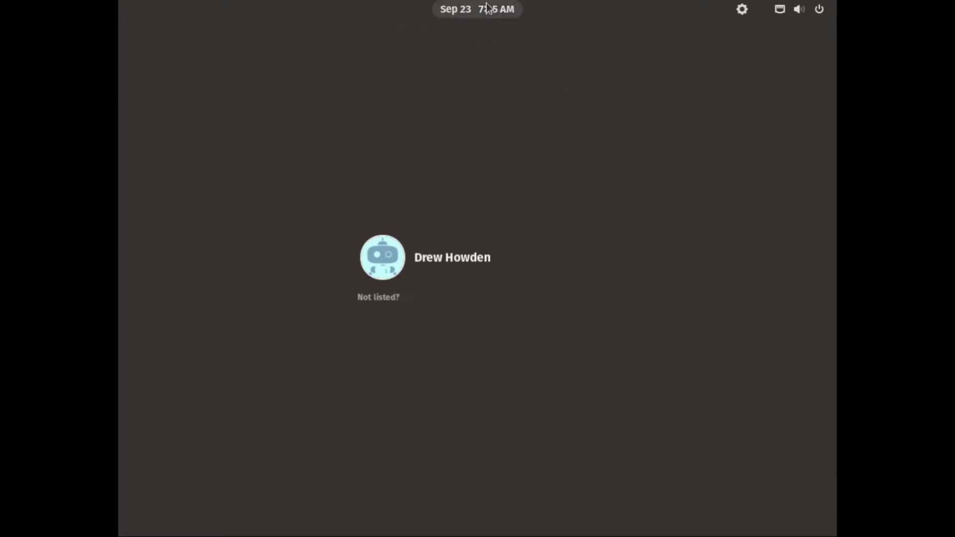
- Look at the calendar, accessibility options and power choices without changing anything
left_click(493, 22)
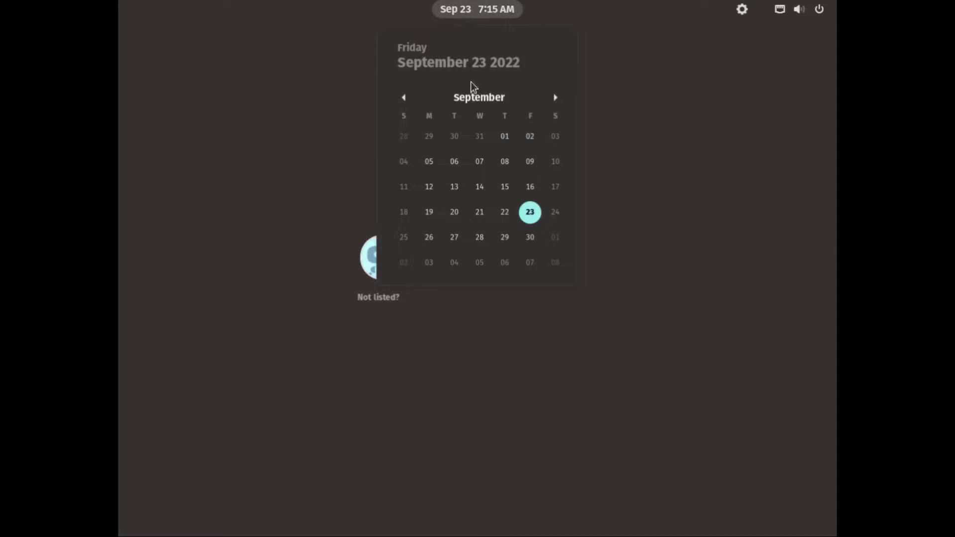
left_click(741, 11)
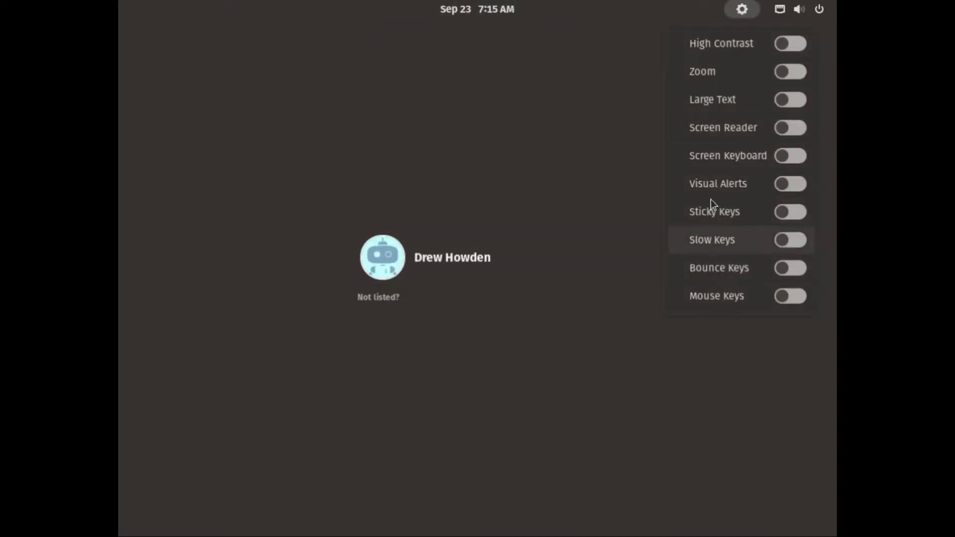
left_click(799, 10)
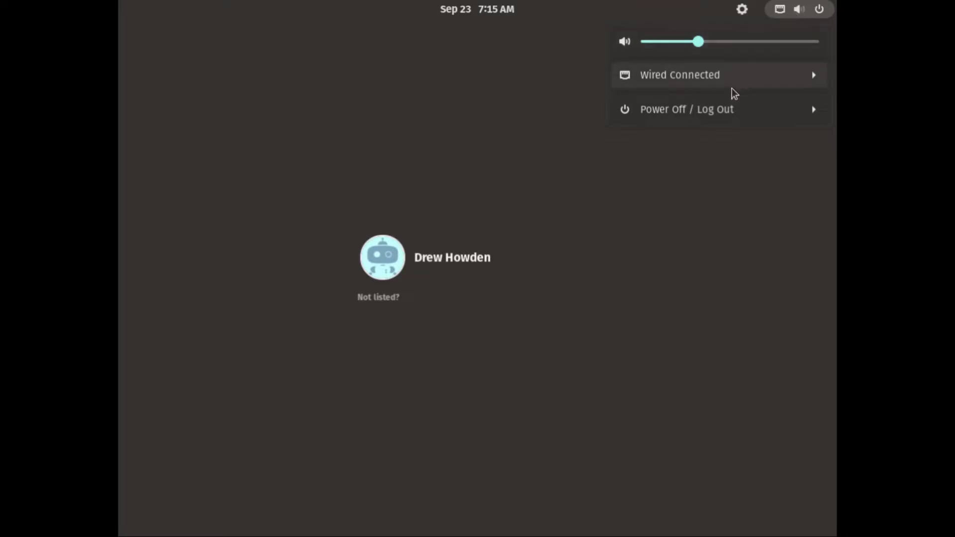
left_click(712, 111)
left_click(712, 111)
left_click(712, 112)
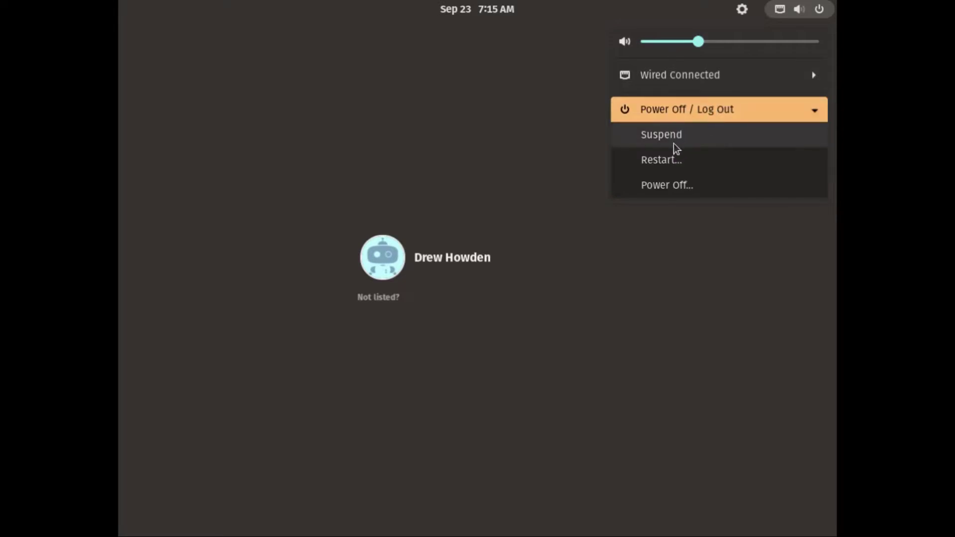
left_click(536, 218)
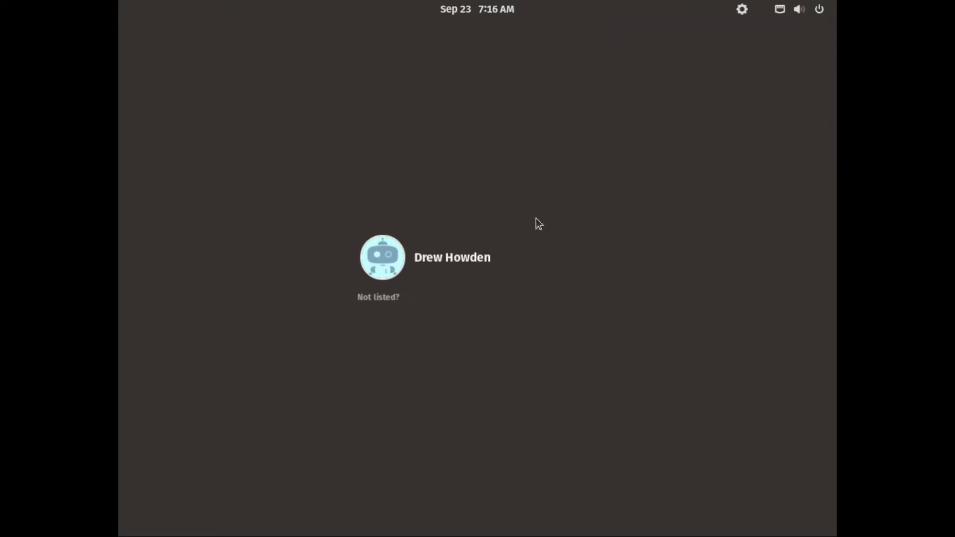
- Sign in to the user account with its password
left_click(481, 253)
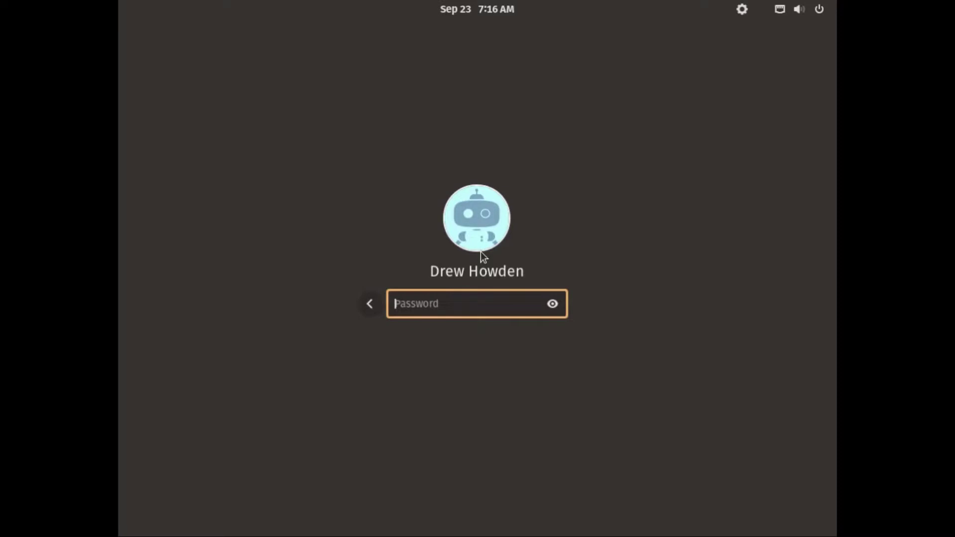
type("••••••••")
key("Return")
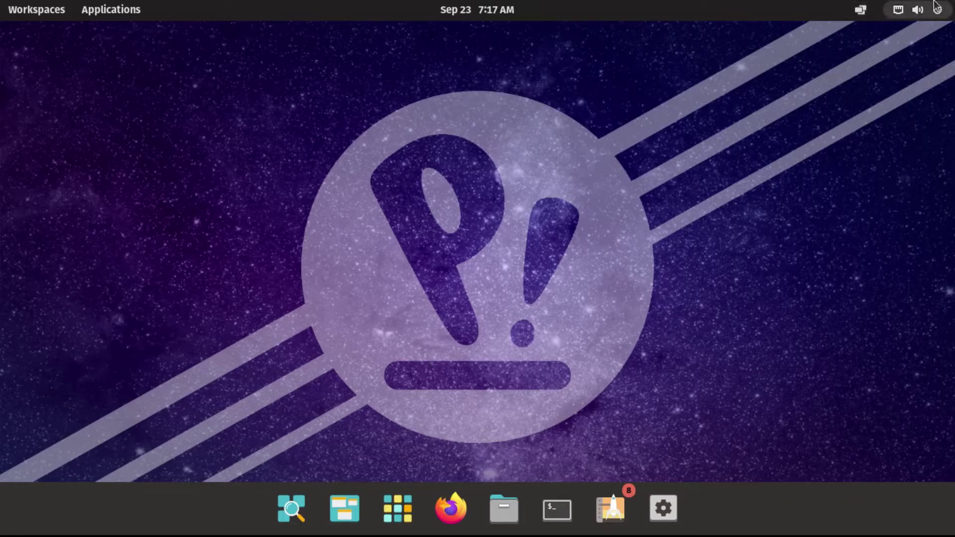
- Toggle Do Not Disturb on and back off, then glance at the system menu
left_click(463, 11)
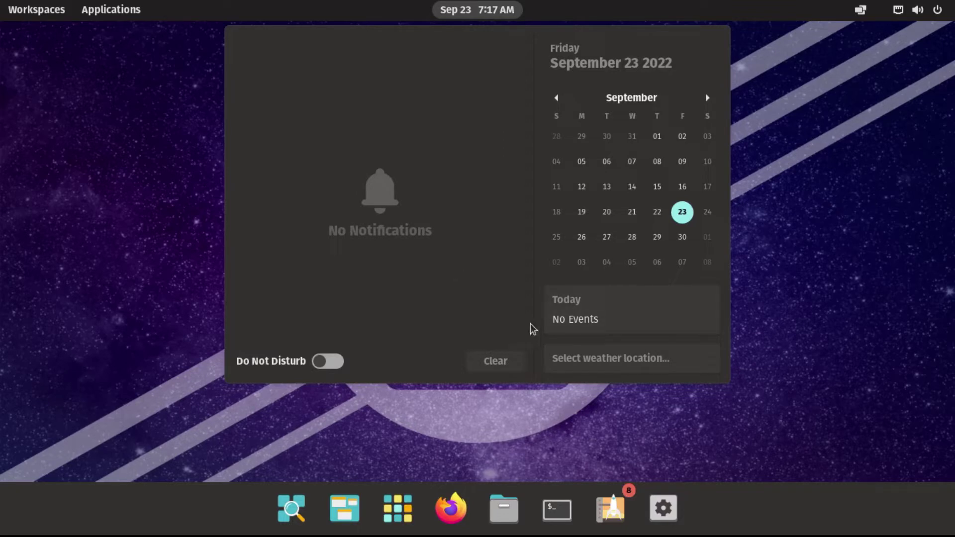
left_click(328, 362)
left_click(327, 362)
left_click(918, 9)
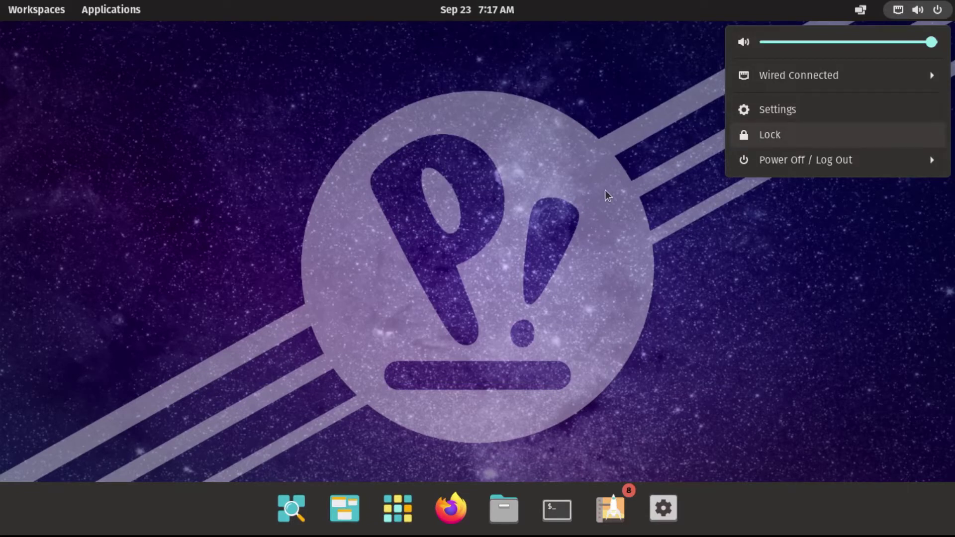
left_click(621, 193)
- Browse the Workspaces overview, then bring up the Applications library
left_click(40, 9)
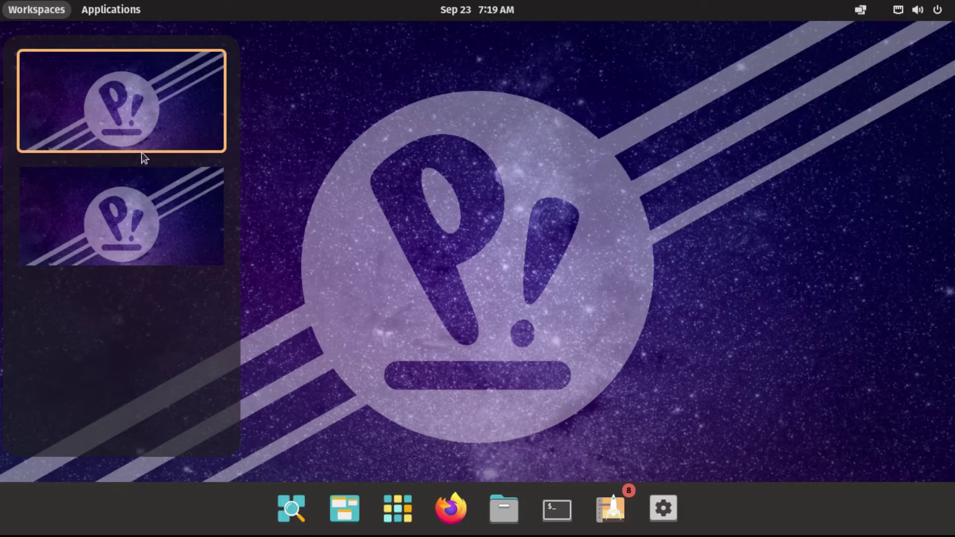
left_click(43, 14)
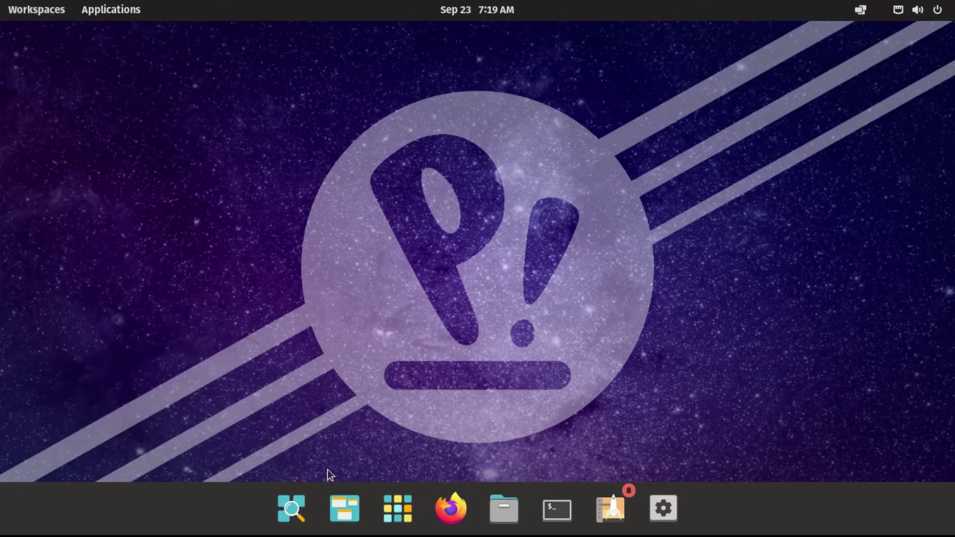
left_click(346, 505)
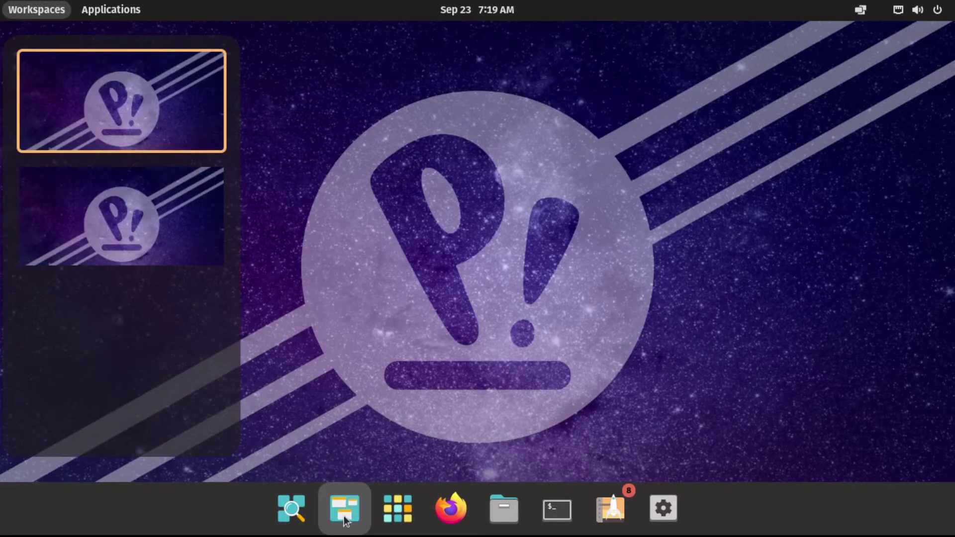
left_click(103, 43)
left_click(94, 8)
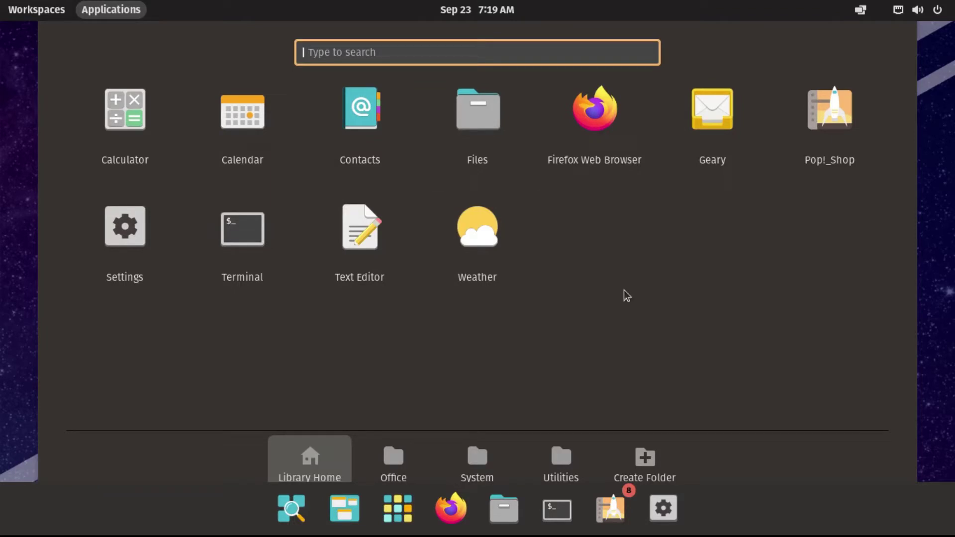
- Keep the Office folder's name and create a new app folder called New Folder
left_click(393, 456)
left_click(843, 52)
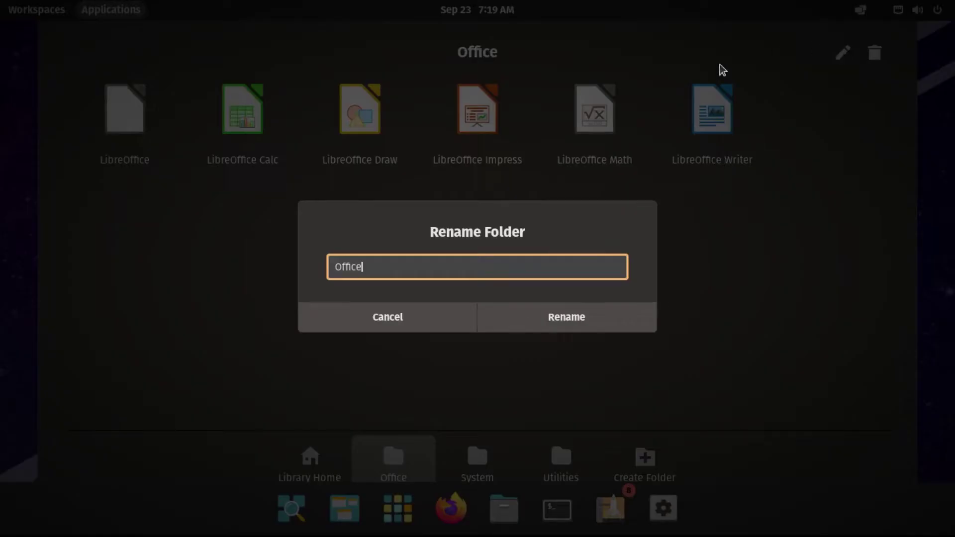
key("Escape")
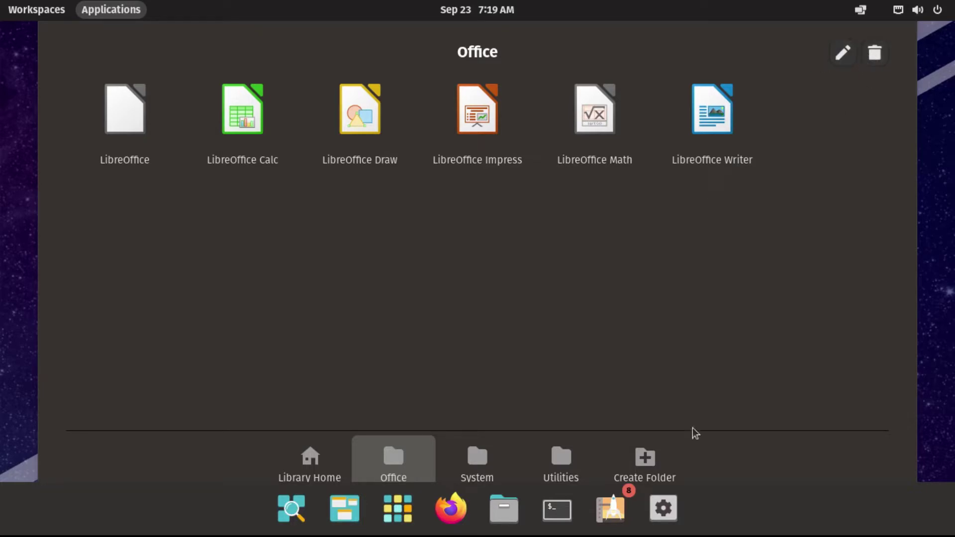
left_click(662, 454)
type("New Holder")
key("Return")
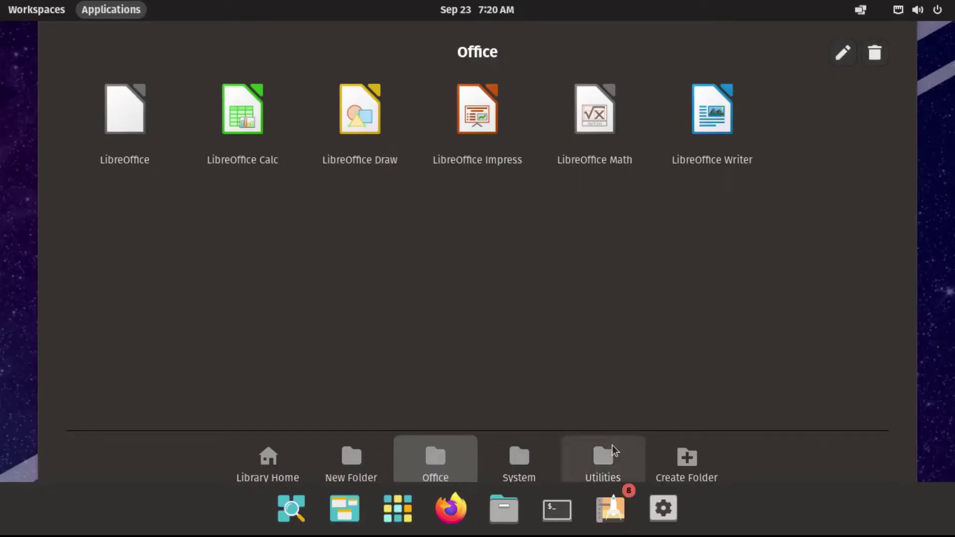
key("Escape")
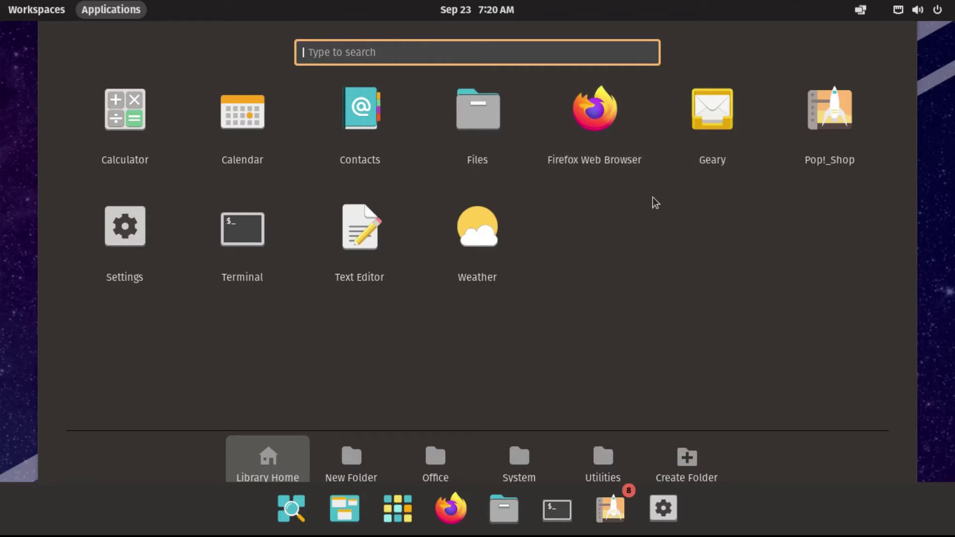
- Put Firefox and Geary into New Folder, delete that folder, and launch Settings
left_click_drag(594, 112, 352, 463)
left_click_drag(597, 141, 354, 462)
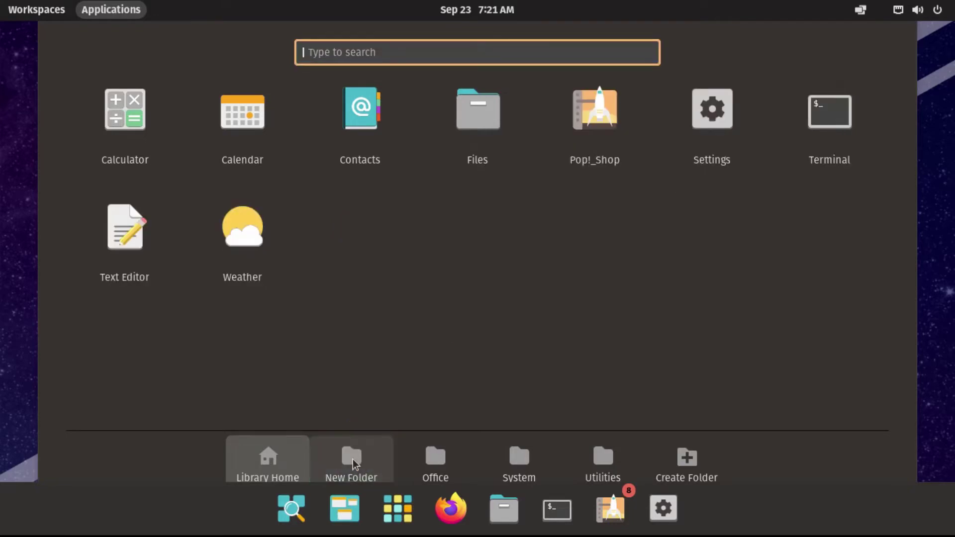
left_click(352, 460)
left_click(874, 54)
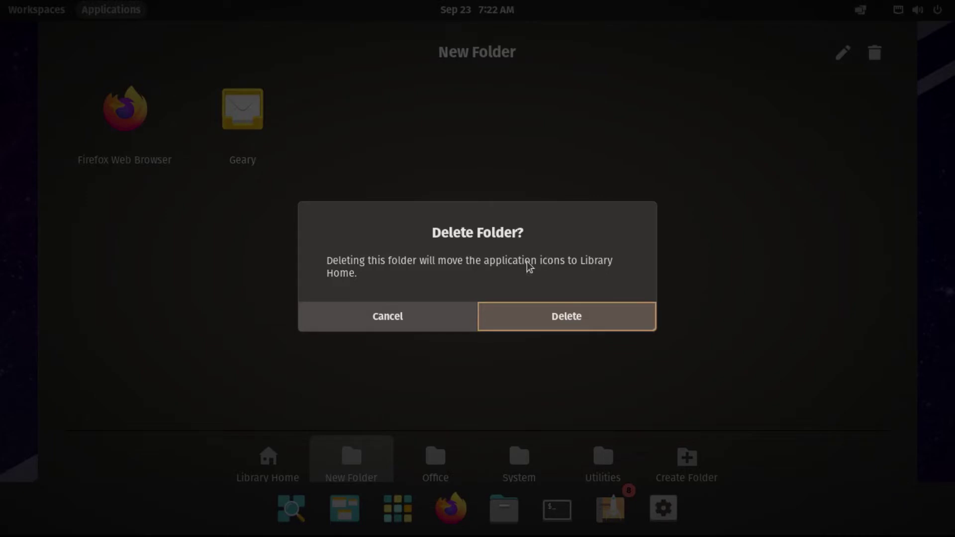
left_click(517, 318)
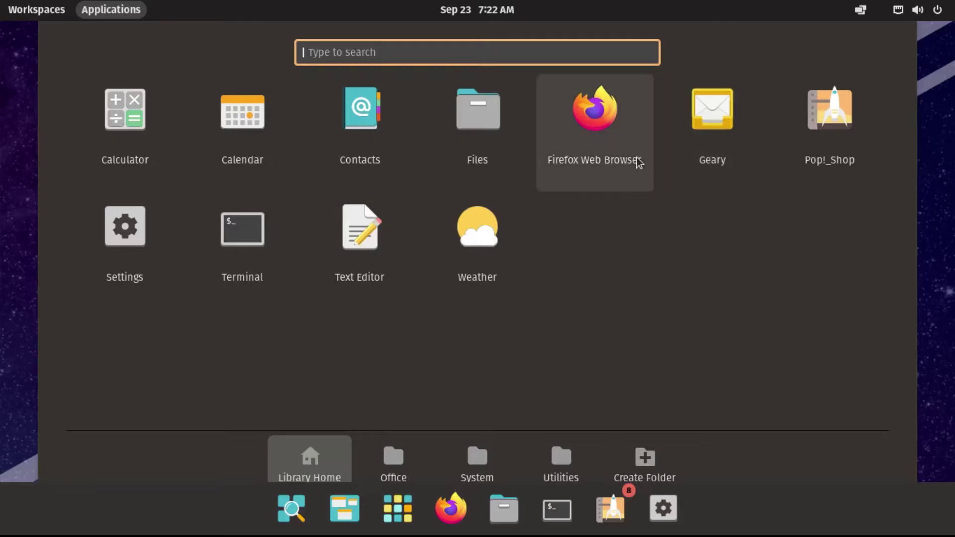
left_click(938, 9)
left_click(827, 112)
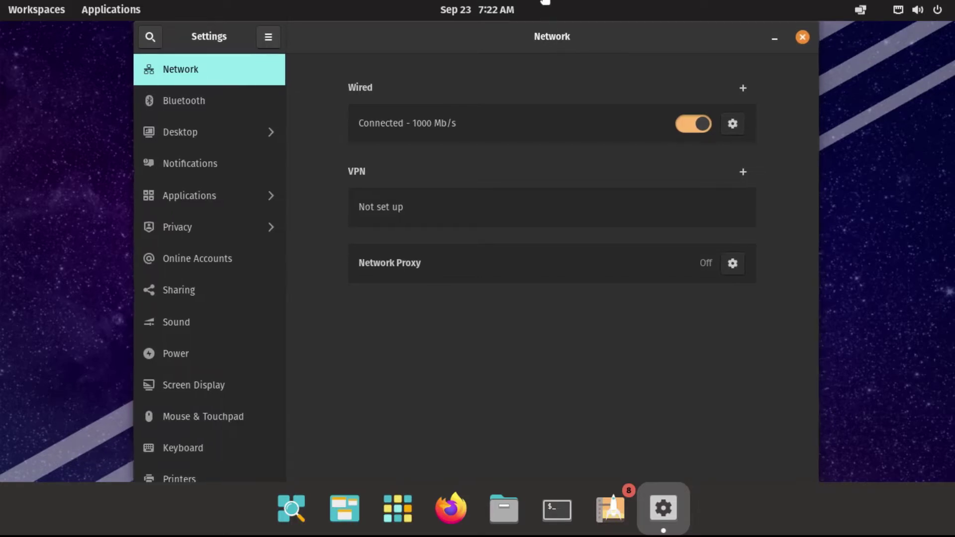
- Maximize Settings and choose the star-trail photo as the desktop background
left_click_drag(548, 35, 545, 2)
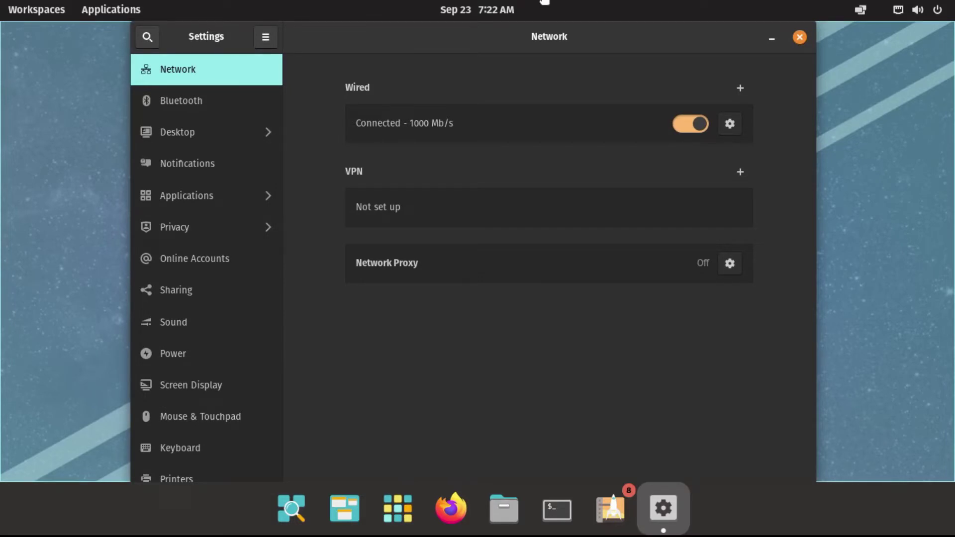
left_click_drag(544, 1, 546, 2)
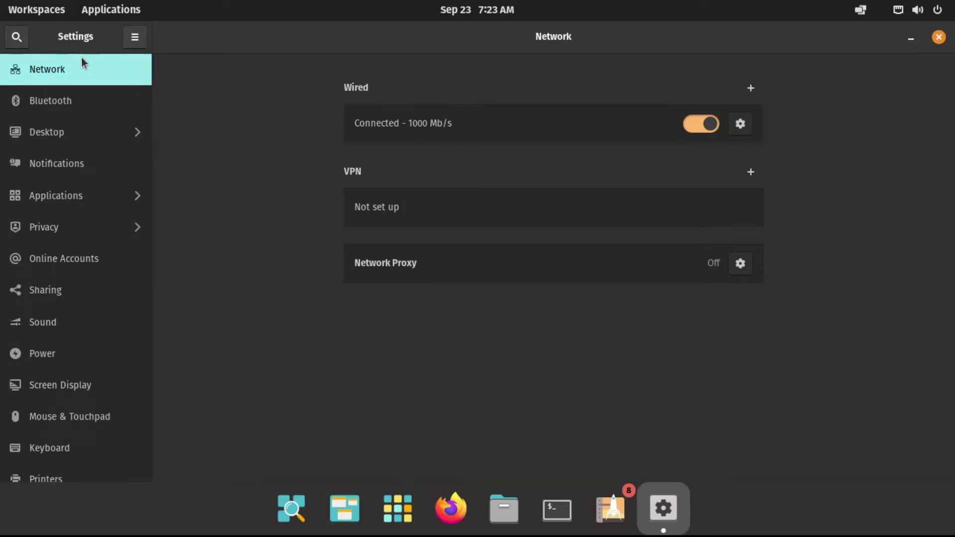
left_click(77, 136)
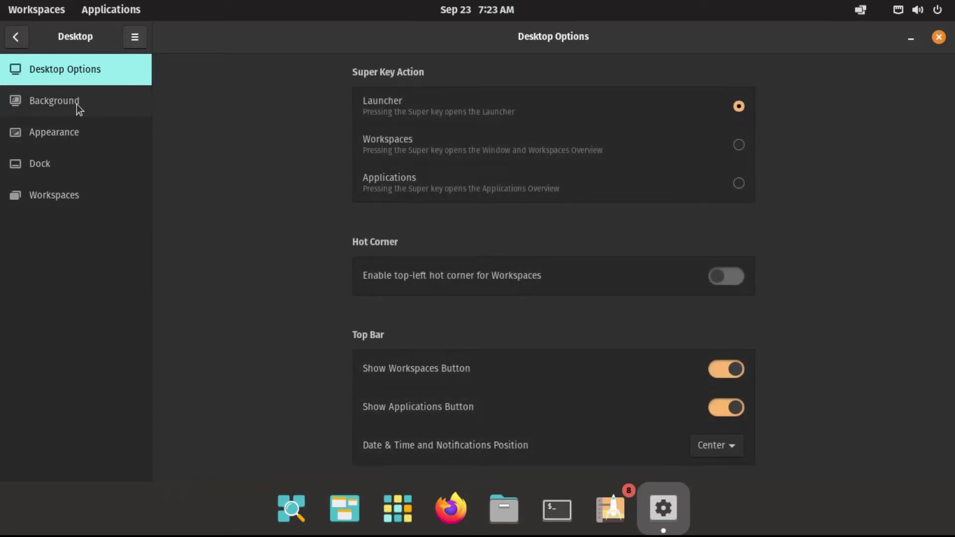
left_click(78, 105)
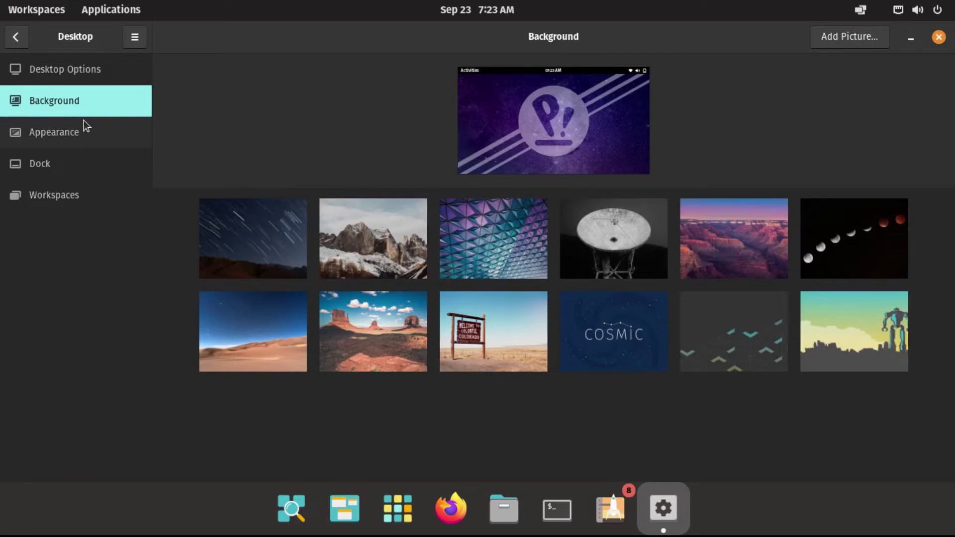
left_click(272, 255)
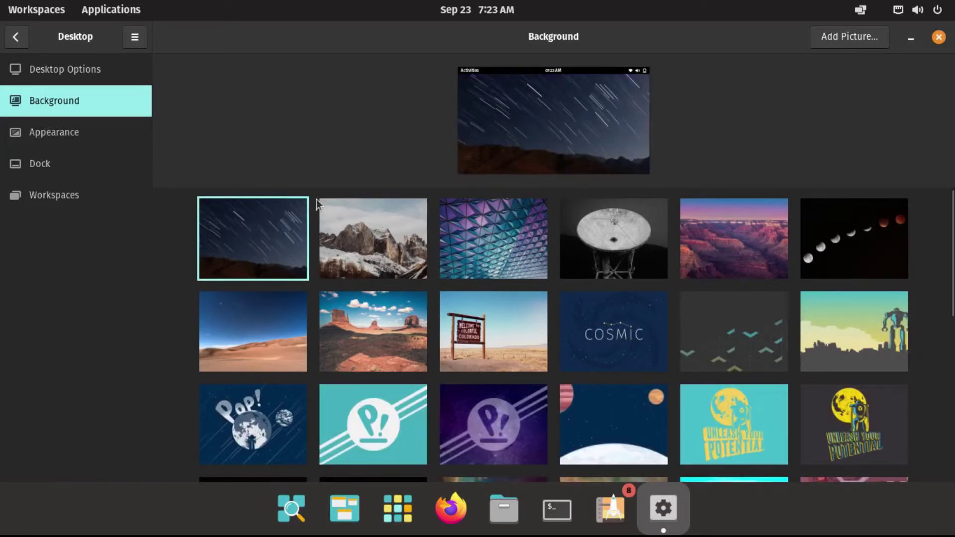
- Look over the light and dark theme choices, then close Settings
left_click(75, 69)
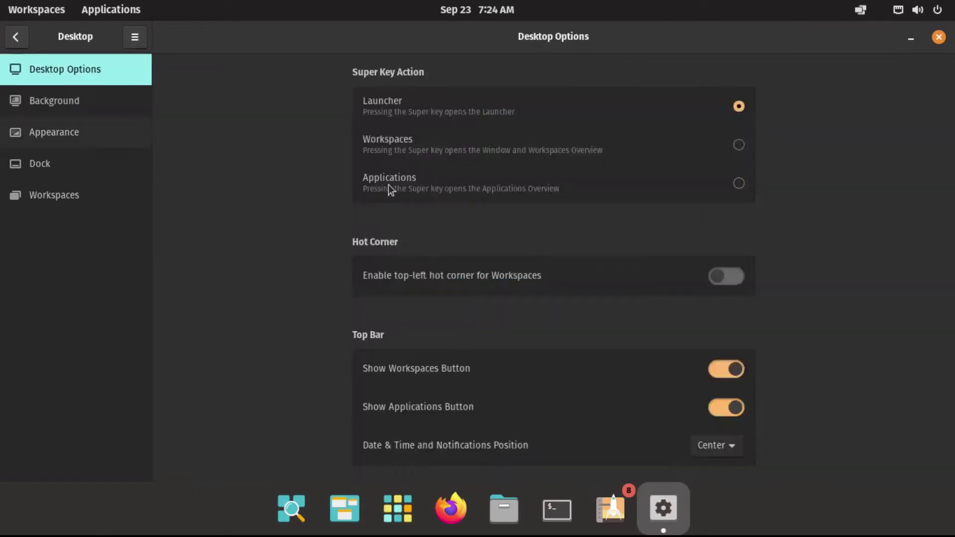
left_click(149, 142)
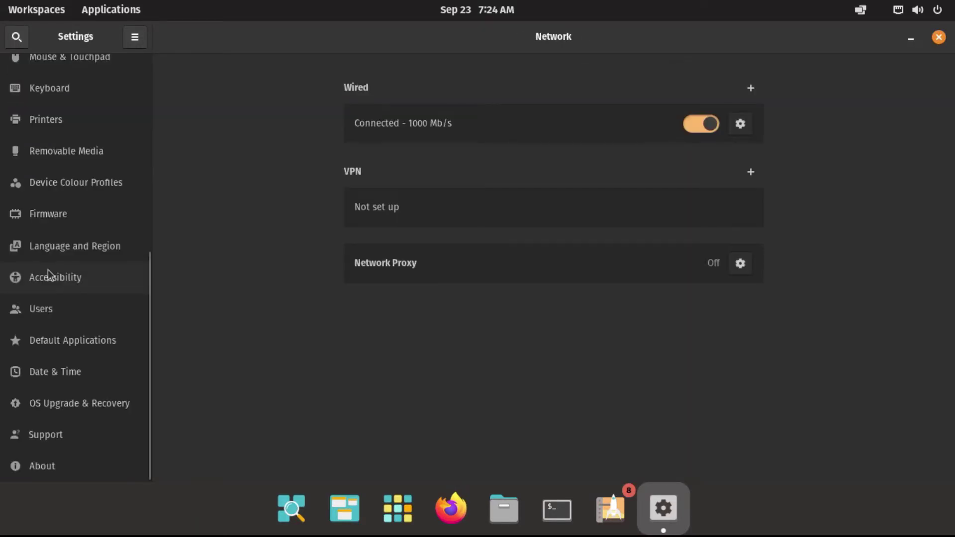
scroll(49, 275, "up", 5)
scroll(49, 275, "down", 5)
scroll(48, 275, "up", 10)
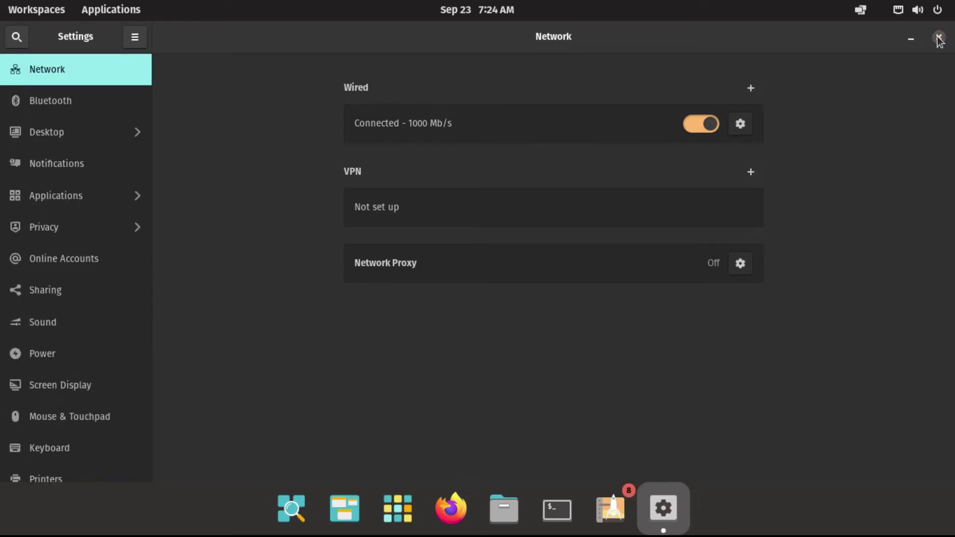
left_click(939, 37)
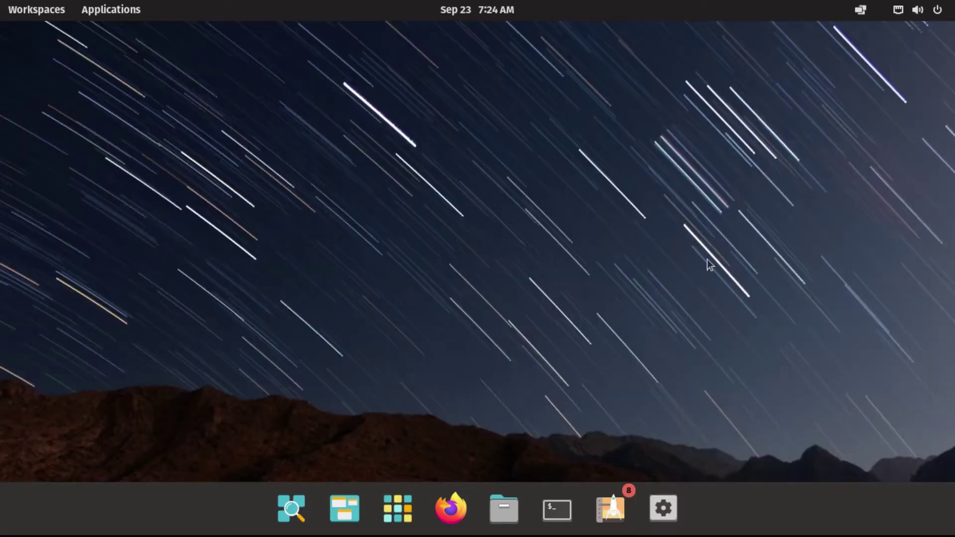
- Open Files maximized on Home and view the Downloads and Trash context menus
left_click(496, 507)
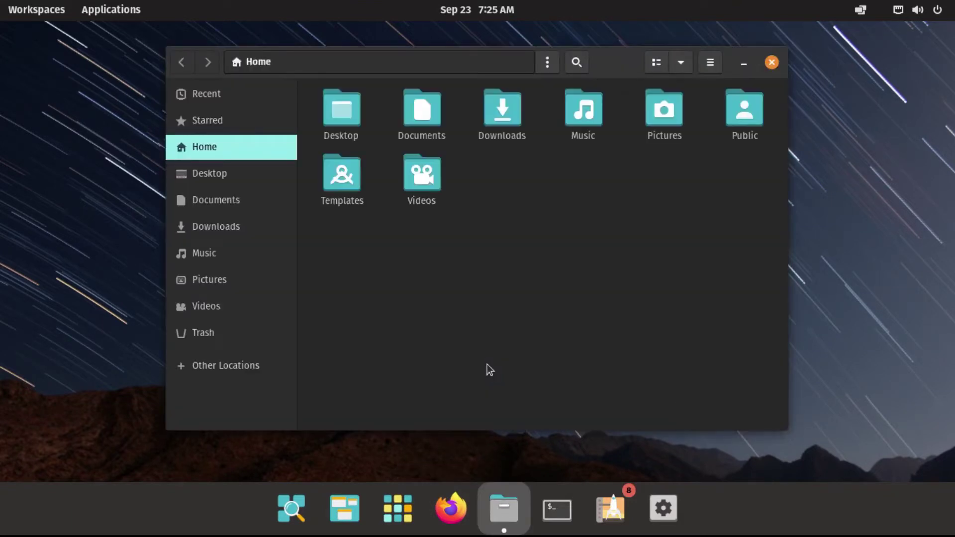
key("super+Up")
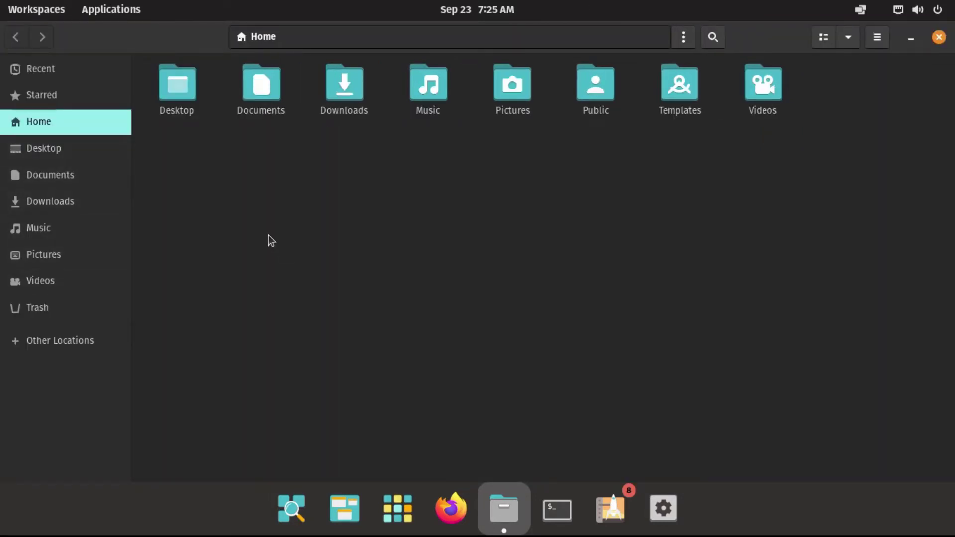
right_click(347, 91)
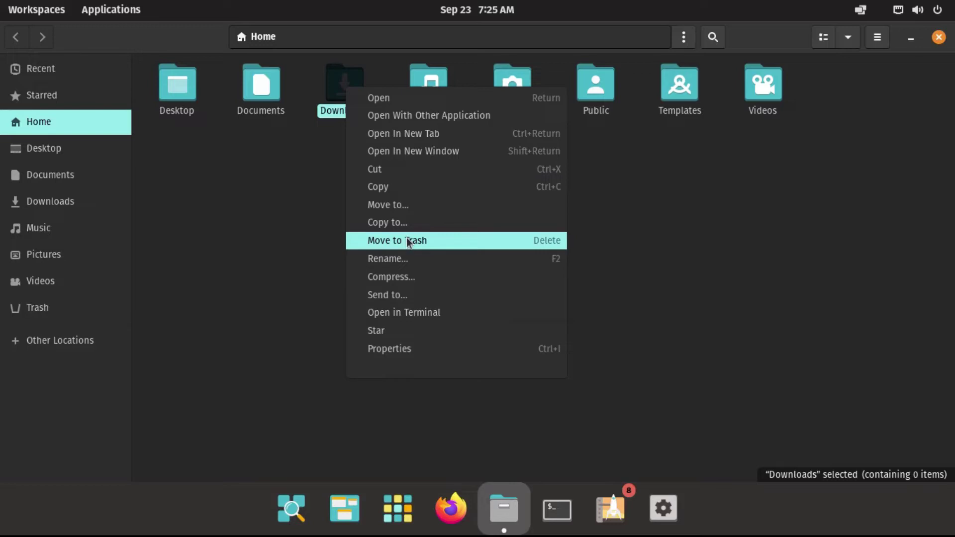
left_click(308, 207)
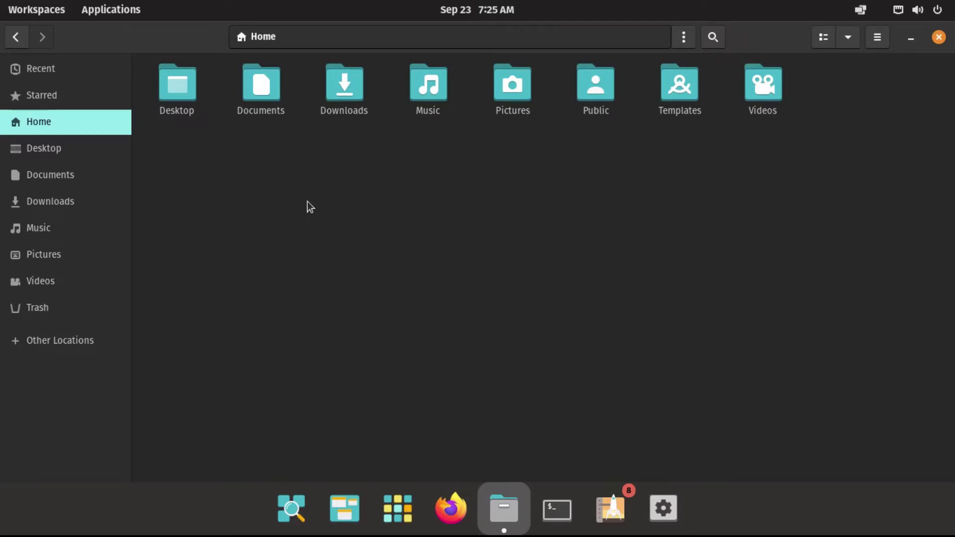
right_click(17, 309)
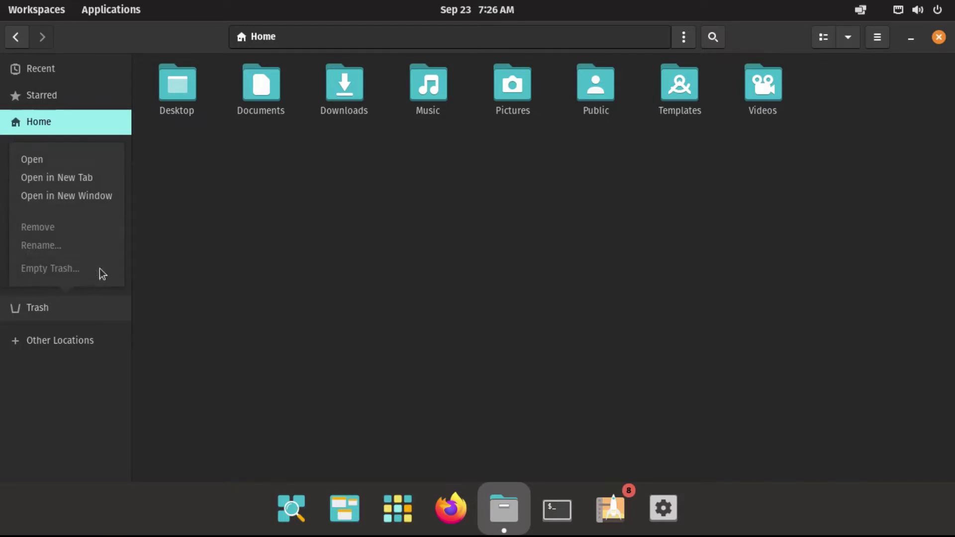
left_click(209, 254)
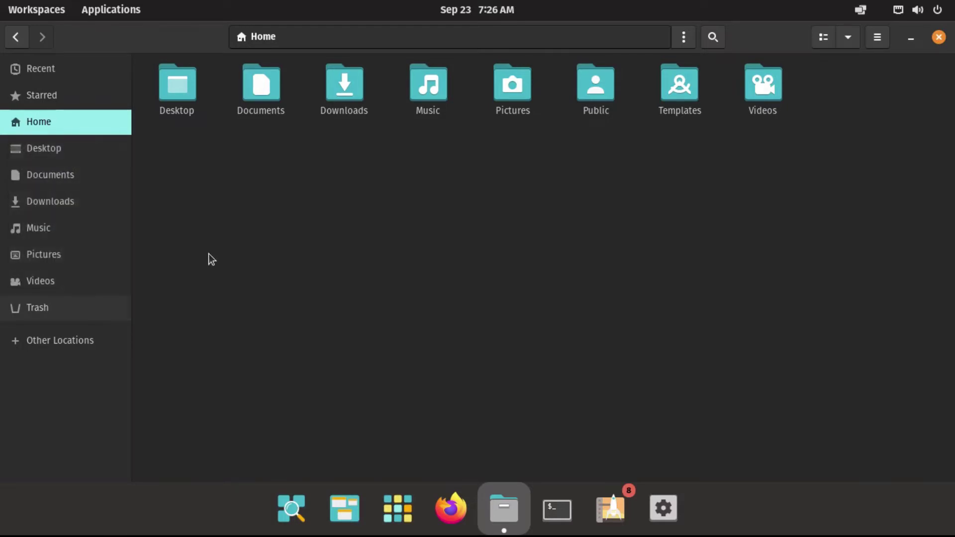
- Launch LibreOffice Writer from the library's Office folder
left_click(398, 508)
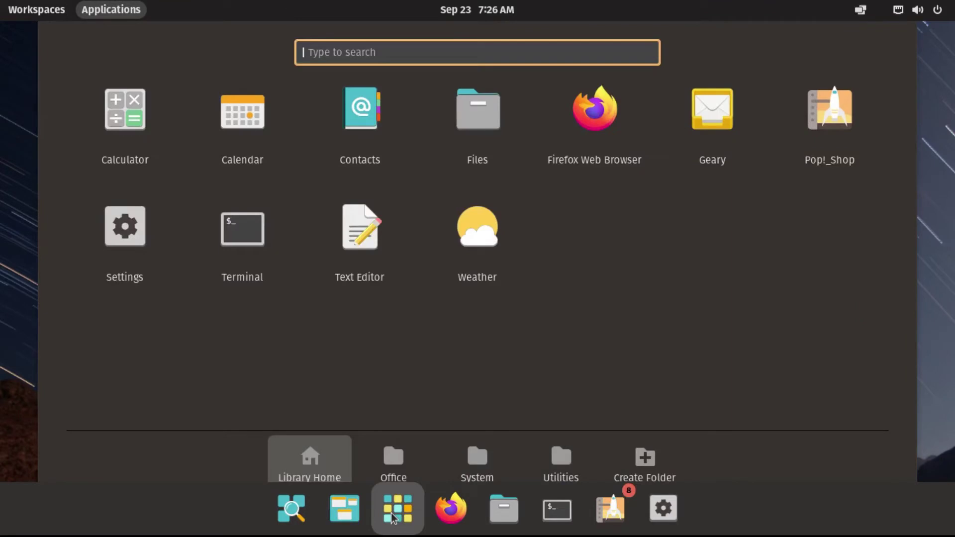
left_click(395, 455)
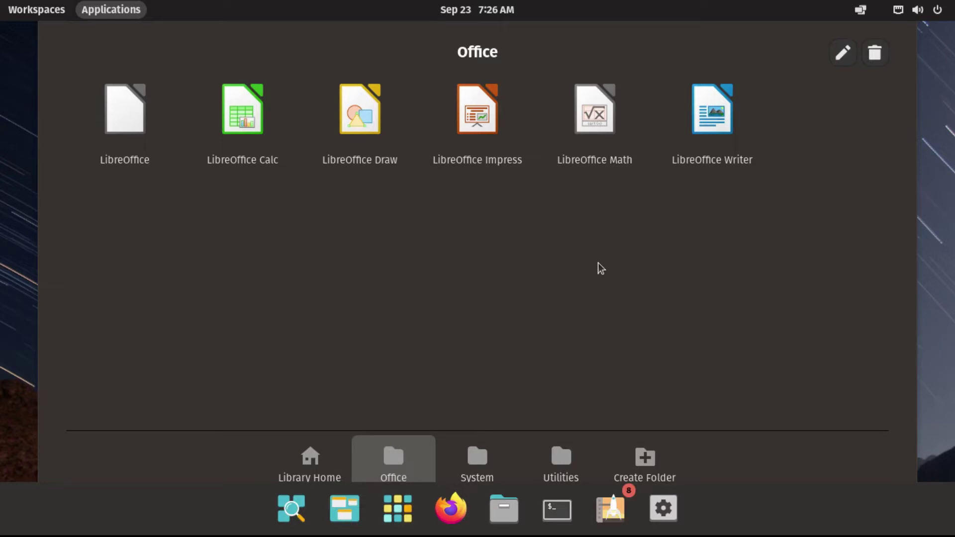
left_click(692, 111)
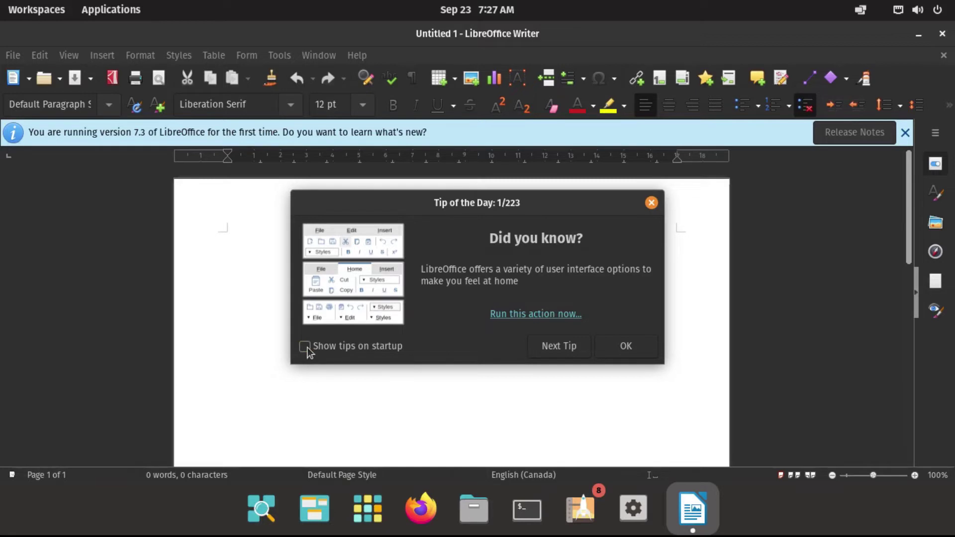
- Close the Tip of the Day and version notice, then type 'This is a'
left_click(651, 202)
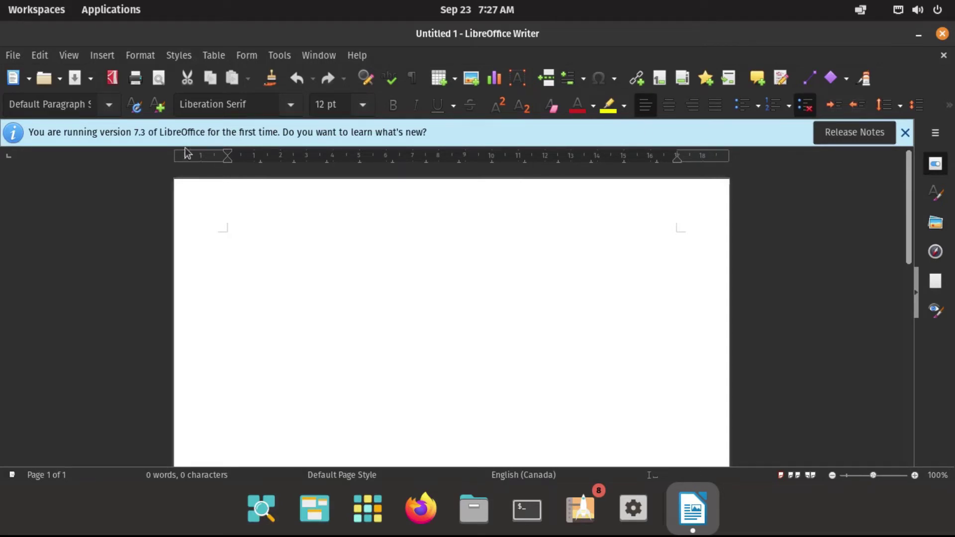
left_click(905, 132)
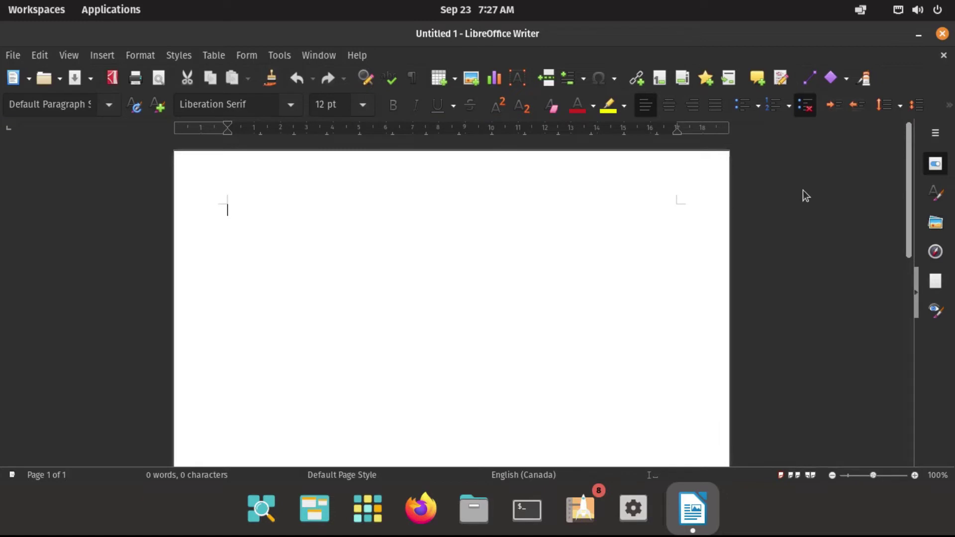
type("This is as")
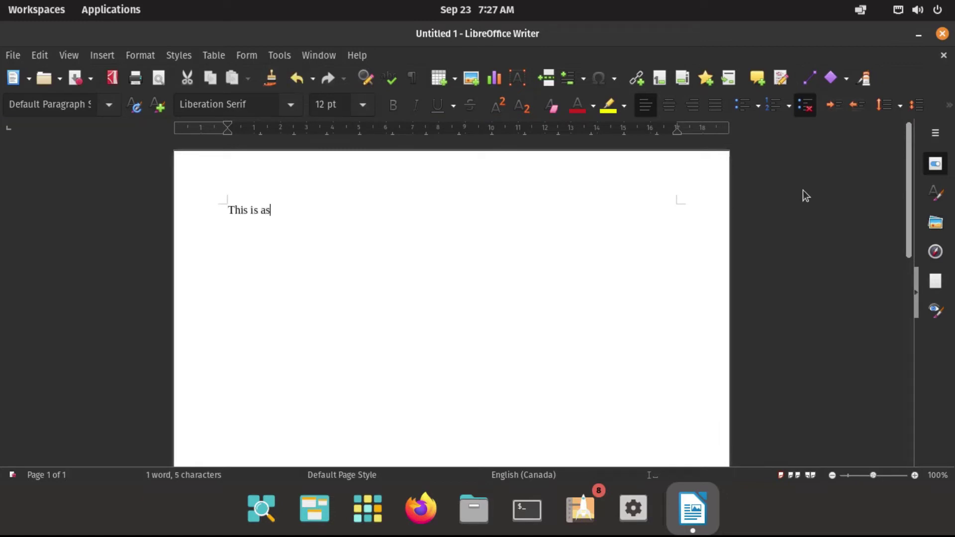
key("BackSpace")
- Finish 'This is a document.', save it as Document.odt in Documents, and close Writer
type("document.")
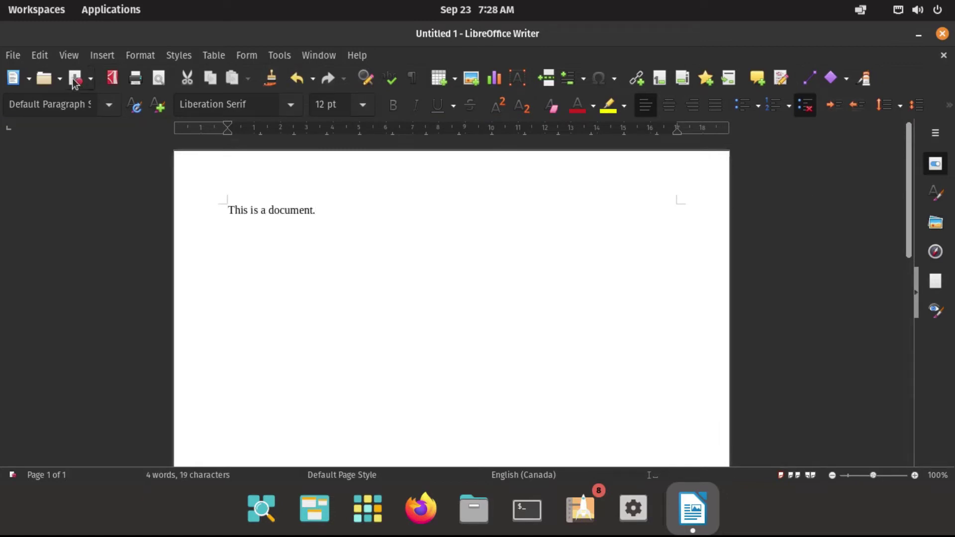
left_click(75, 79)
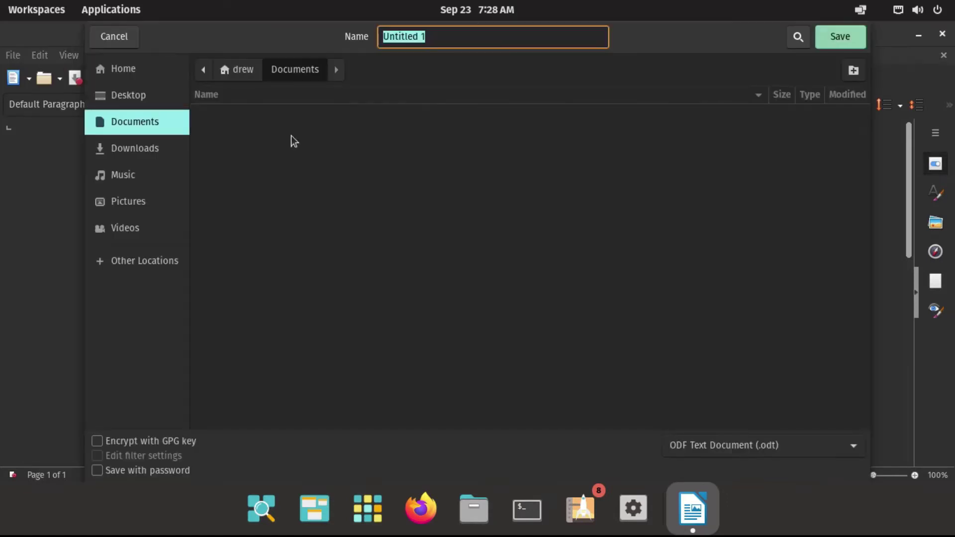
type("Dom")
key("BackSpace")
type("cu")
key("BackSpace")
type("ument")
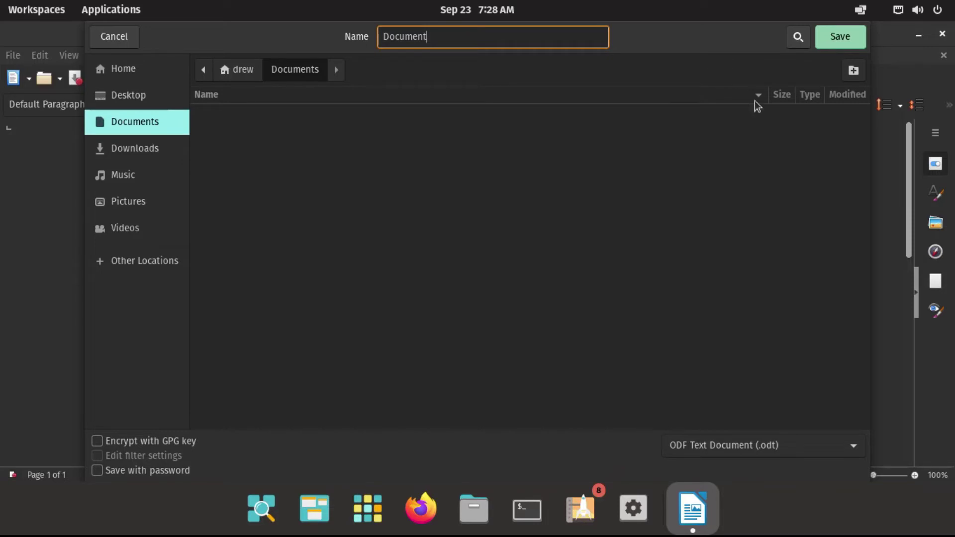
left_click(840, 36)
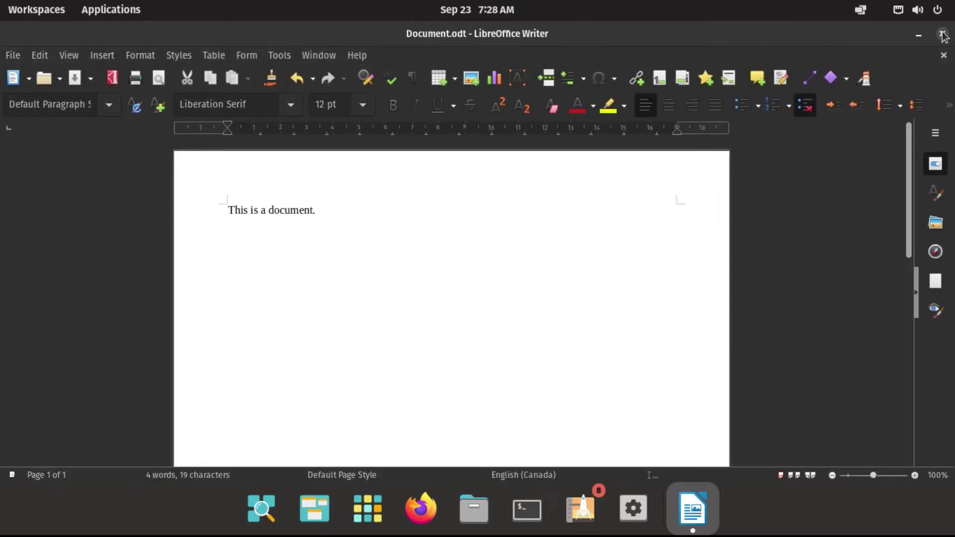
left_click(943, 34)
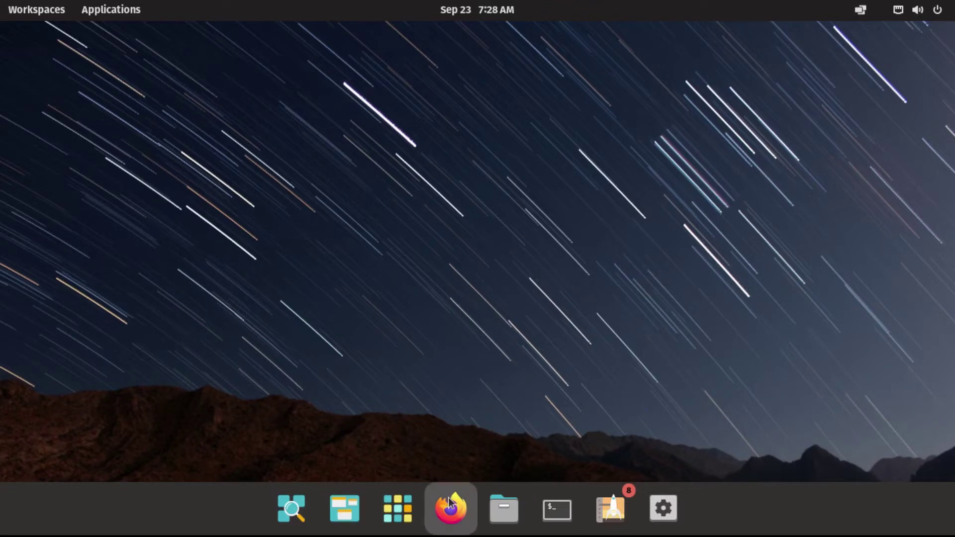
- Check Document.odt in Files' Documents folder, quit Files, and launch Firefox
left_click(503, 507)
left_click(97, 174)
left_click(200, 88)
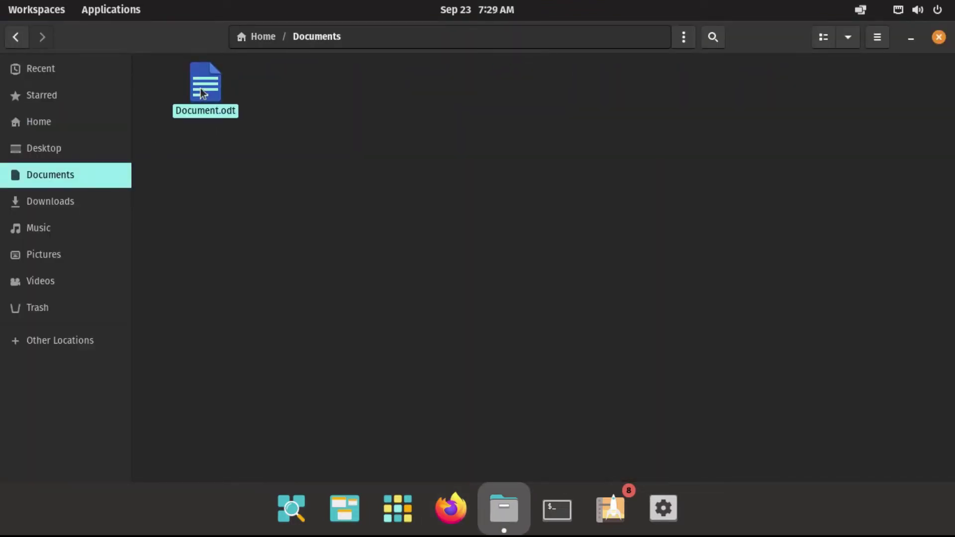
left_click(734, 179)
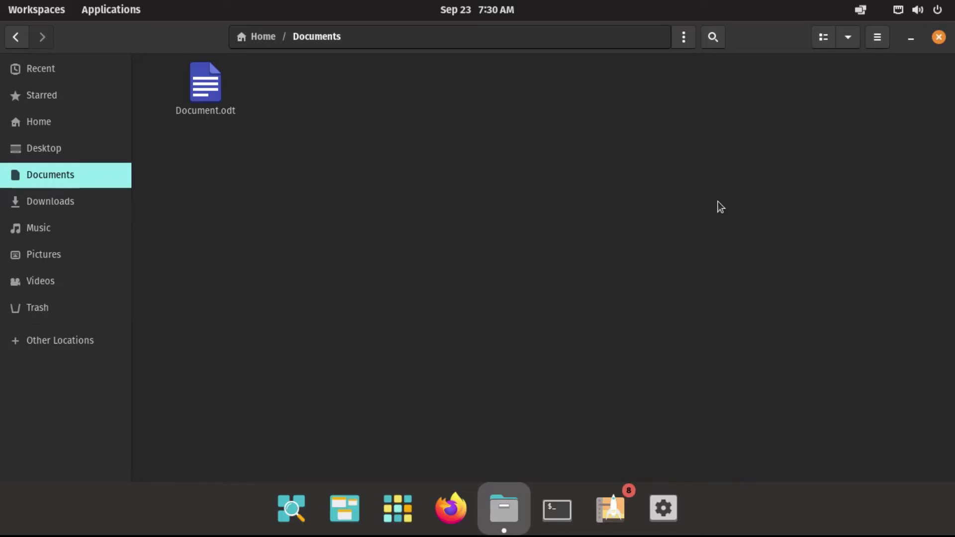
key("ctrl+q")
left_click(453, 502)
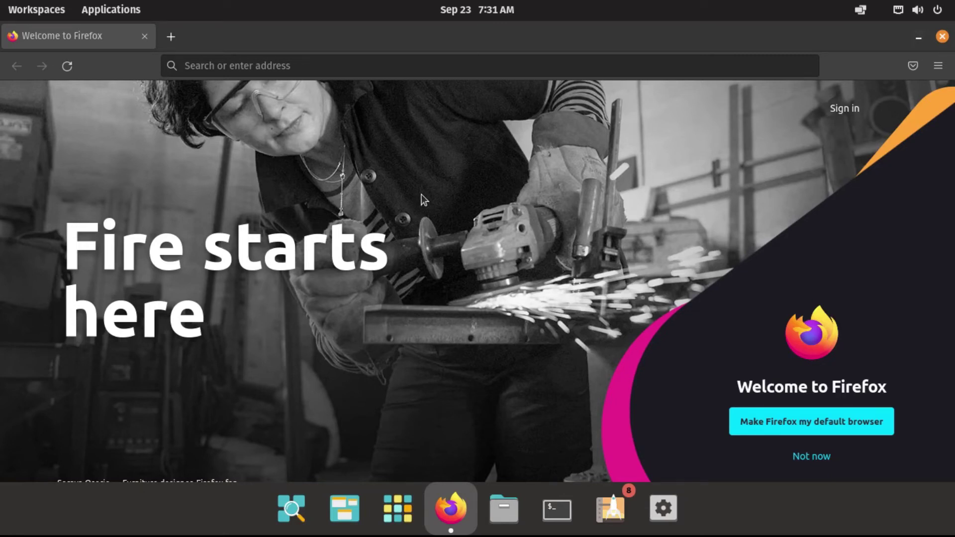
- Go to youtube.com/drewhowdentech and scroll the channel page
left_click(256, 66)
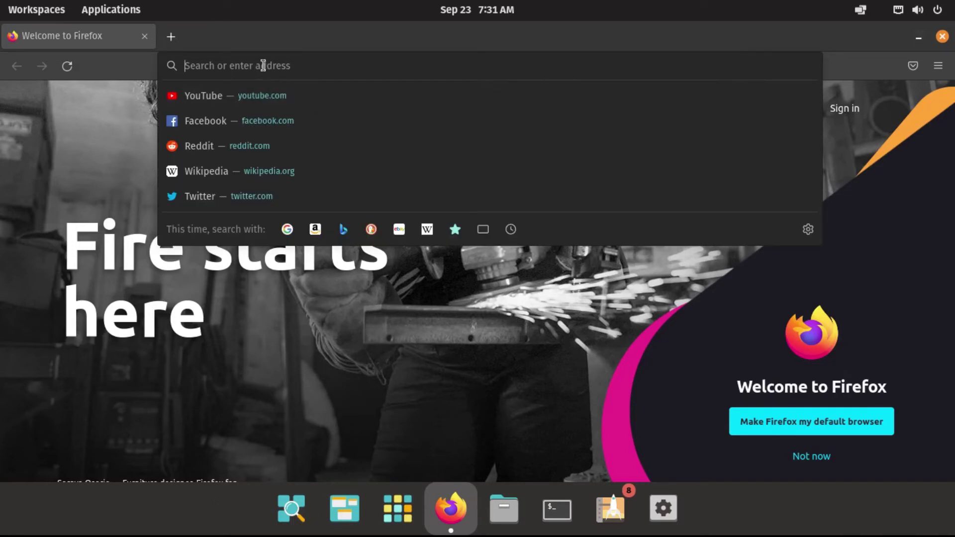
type("y")
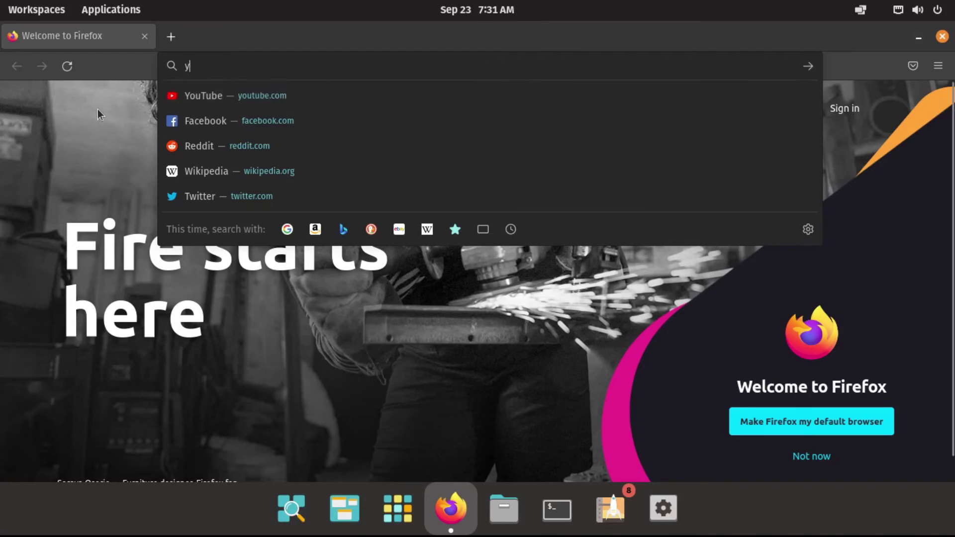
type("outube.com/drewhowdentec")
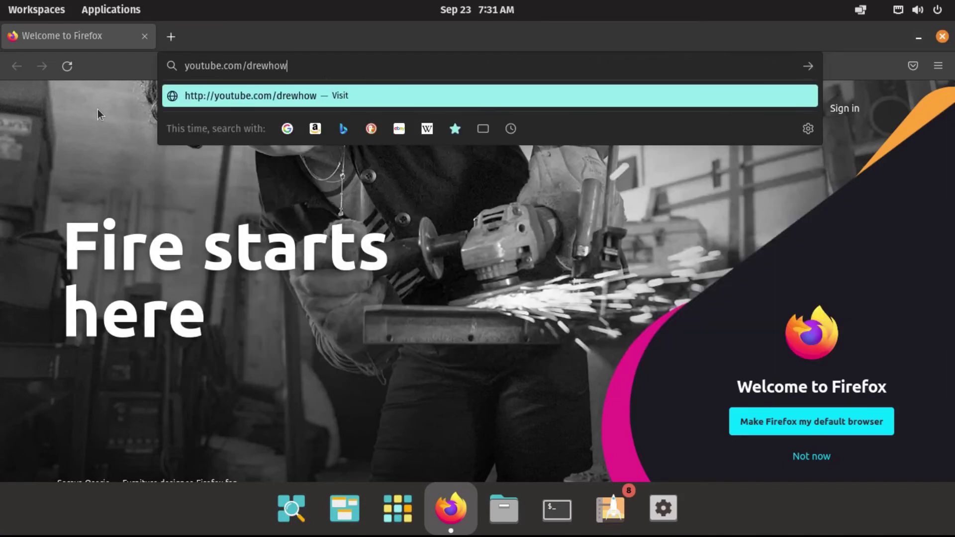
type("h")
key("Return")
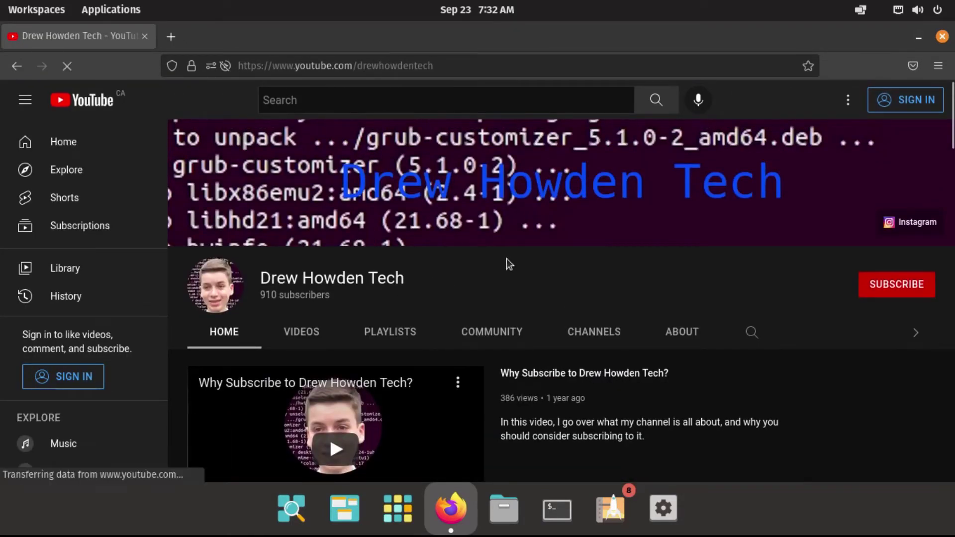
scroll(506, 259, "down", 5)
scroll(507, 258, "up", 2)
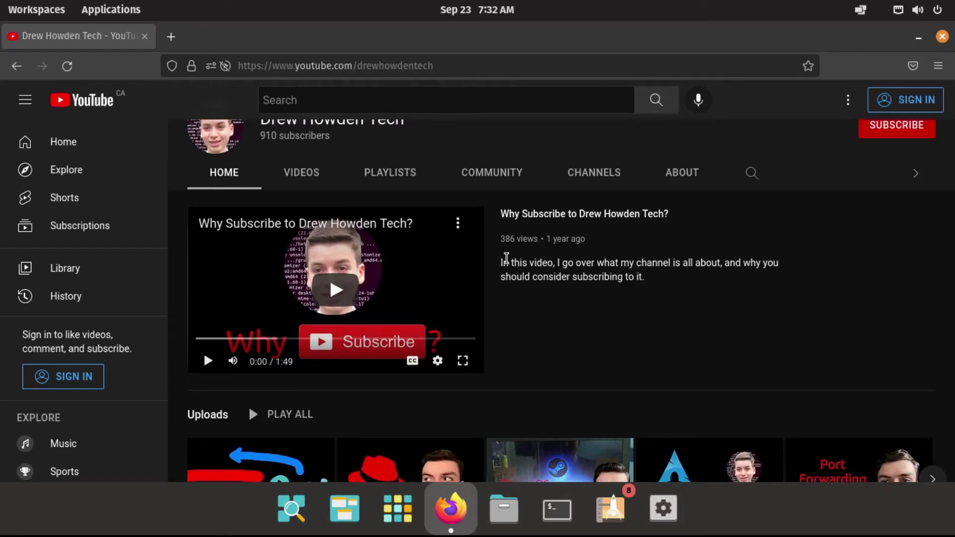
- Close Firefox, launch Geary from the application library, and choose Other email providers
left_click(943, 37)
key("super+a")
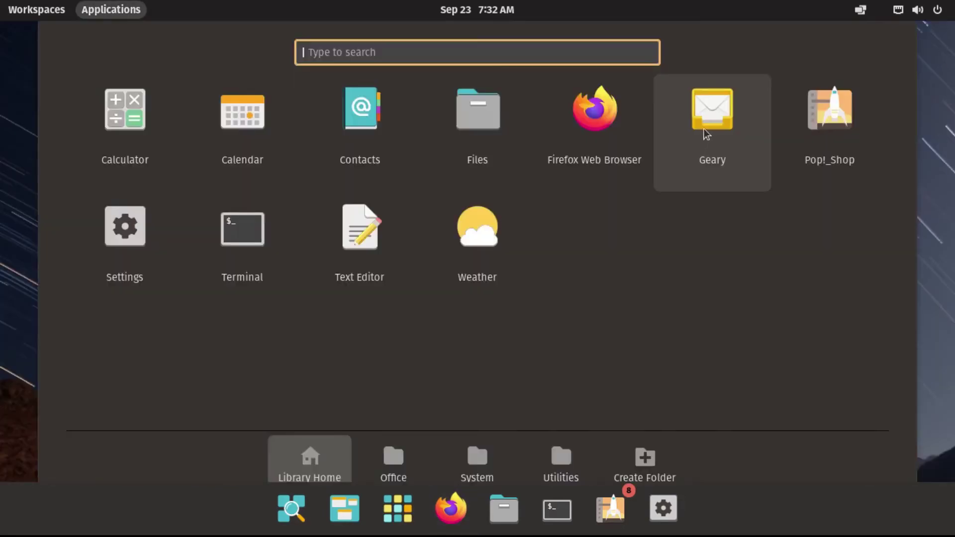
left_click(716, 111)
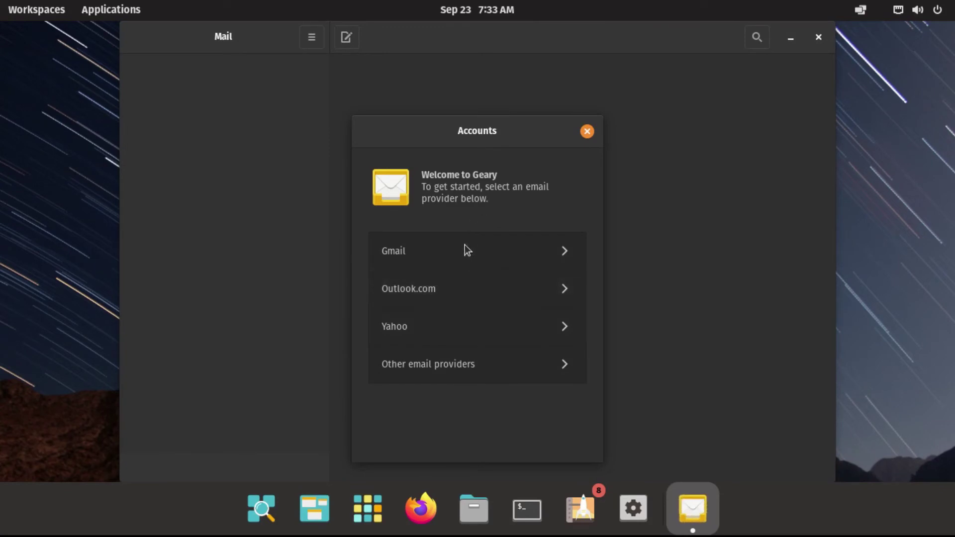
left_click(462, 360)
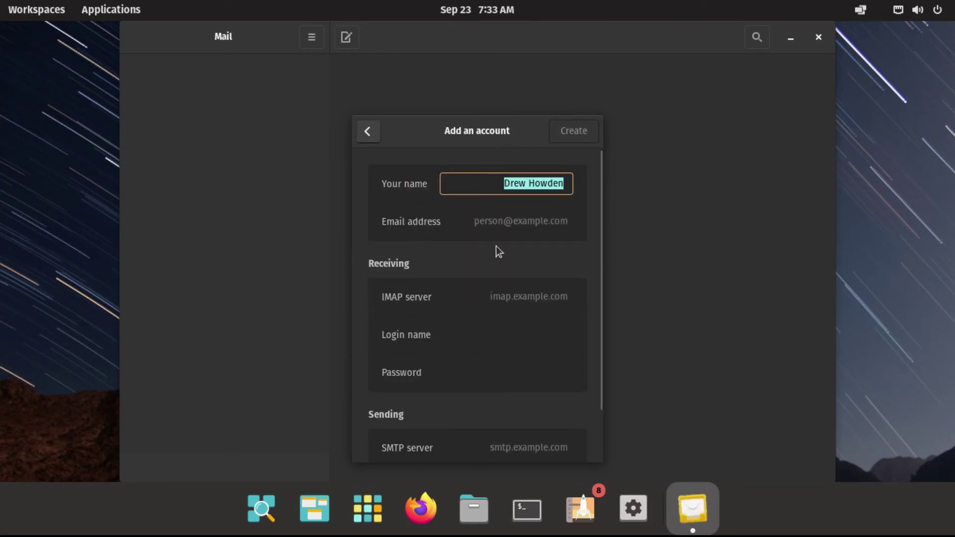
- Review the Add an account form's email address and name fields, then close Geary
scroll(499, 248, "down", 2)
scroll(500, 253, "up", 2)
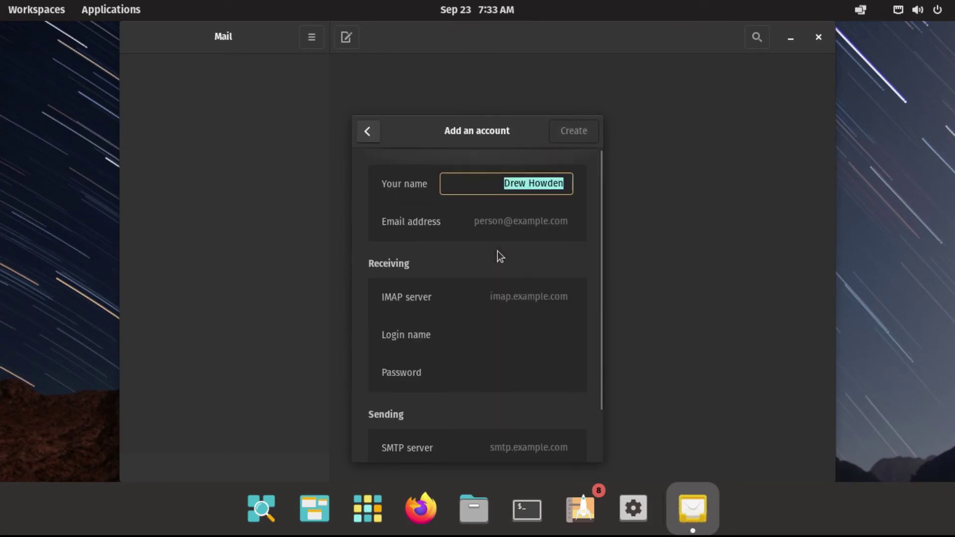
left_click(504, 222)
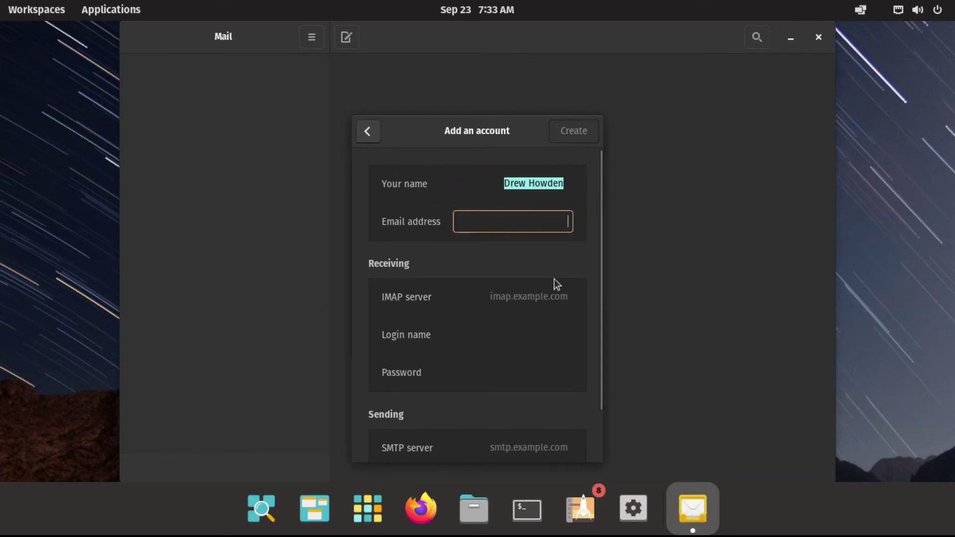
scroll(503, 262, "down", 2)
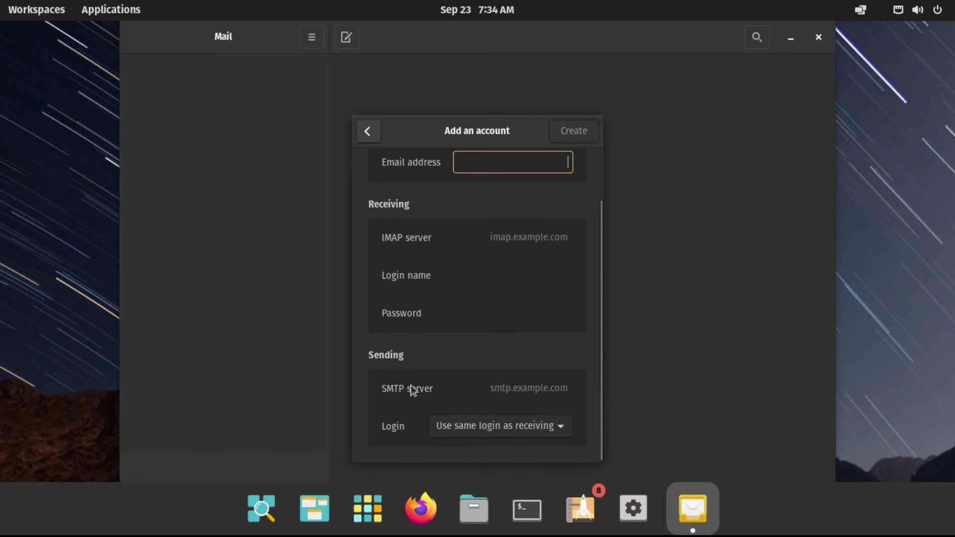
scroll(545, 265, "up", 2)
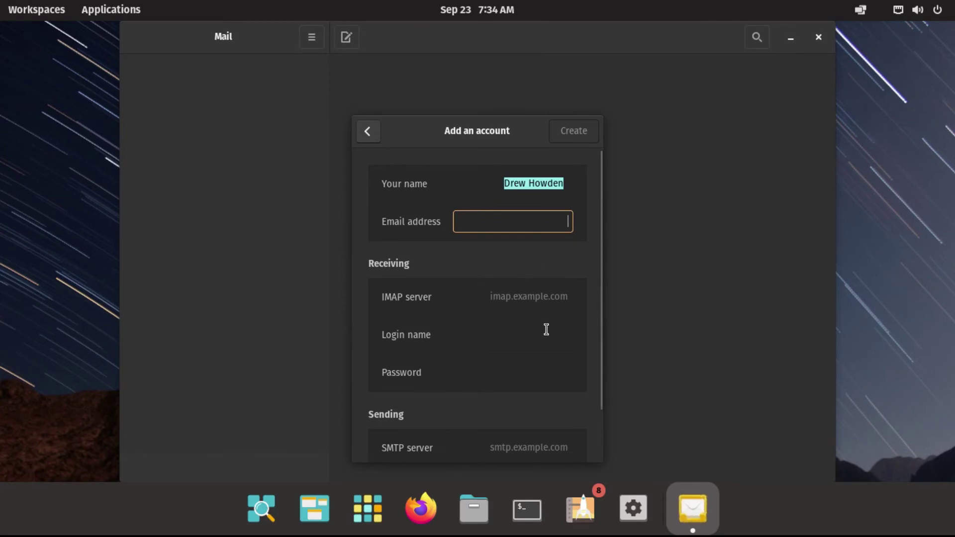
scroll(545, 328, "down", 2)
key("shift+Tab")
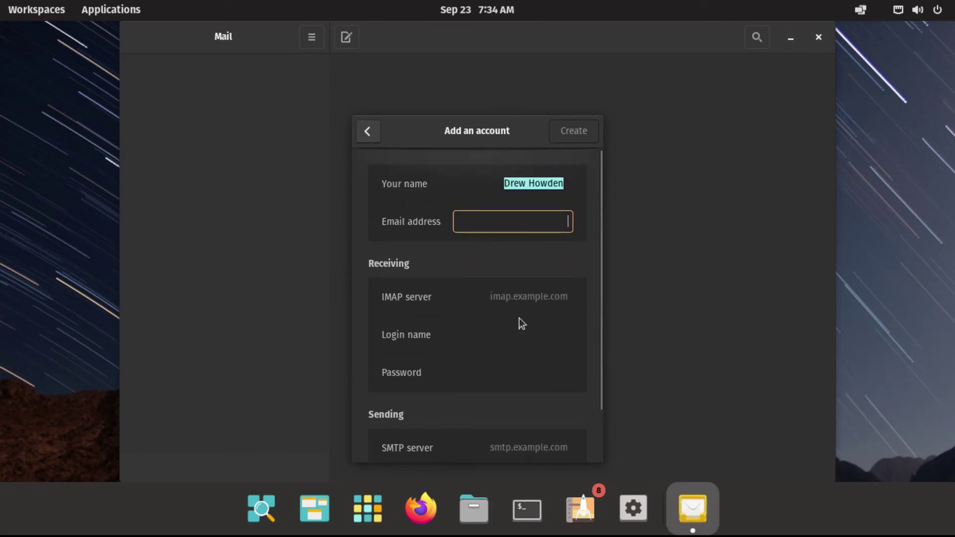
key("Escape")
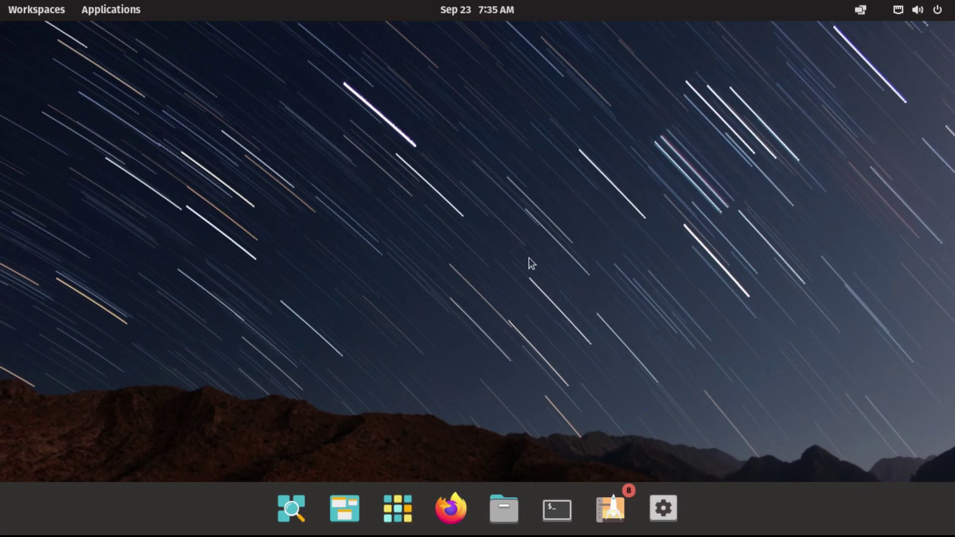
left_click(613, 504)
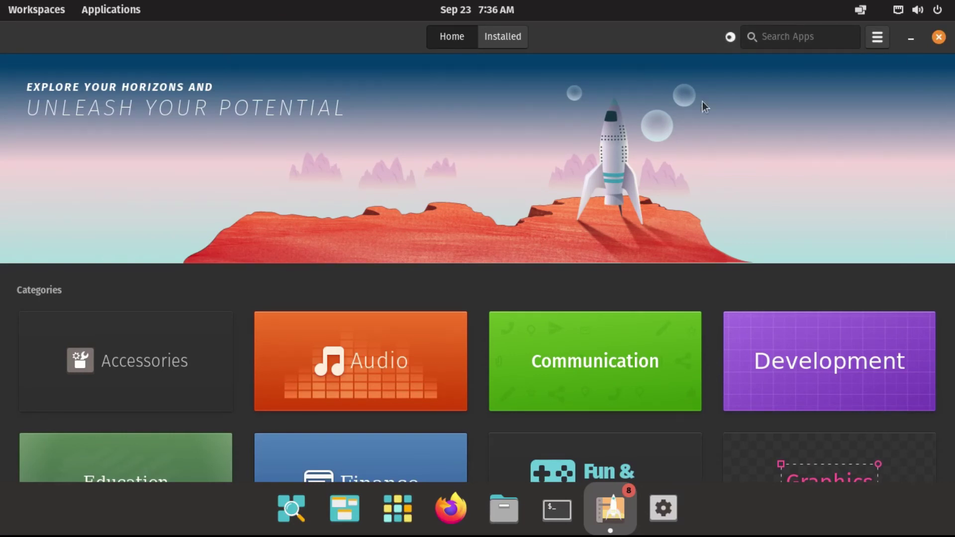
left_click(502, 39)
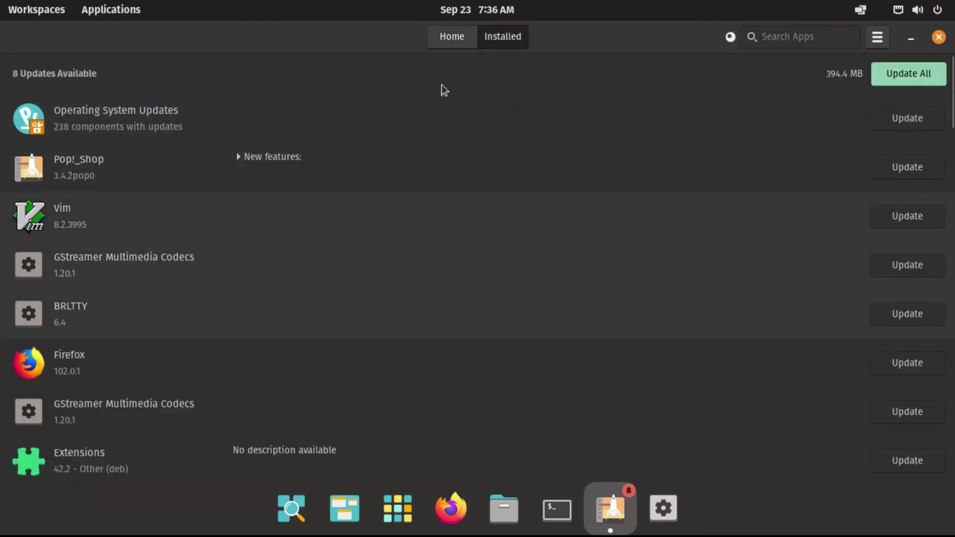
key("ctrl+q")
left_click(556, 508)
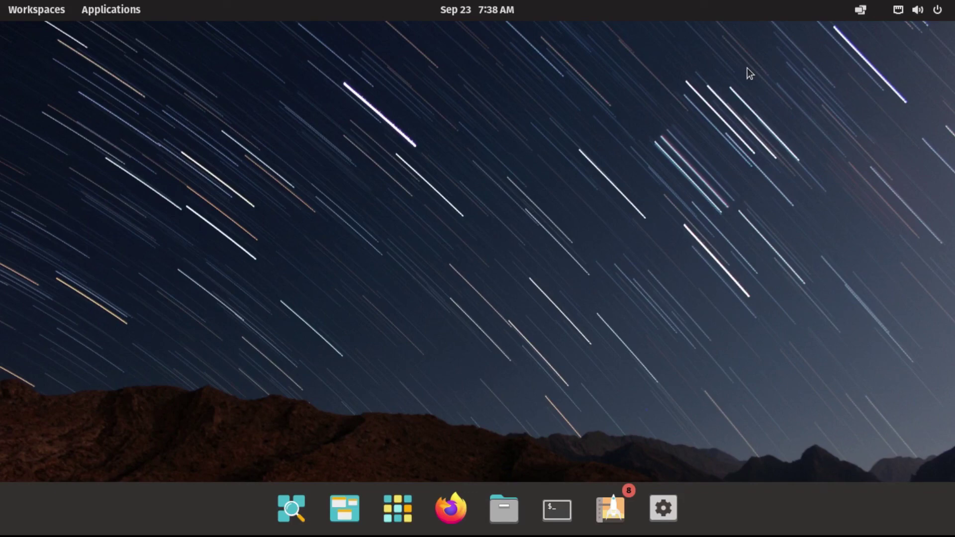
- Power off the computer from the system menu's Power Off / Log Out options and confirm
left_click(918, 9)
left_click(821, 159)
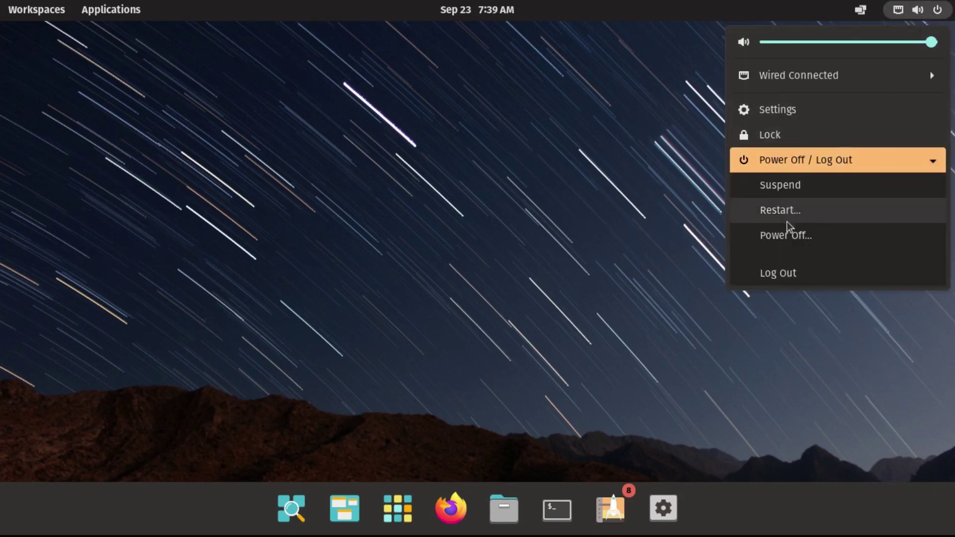
left_click(789, 229)
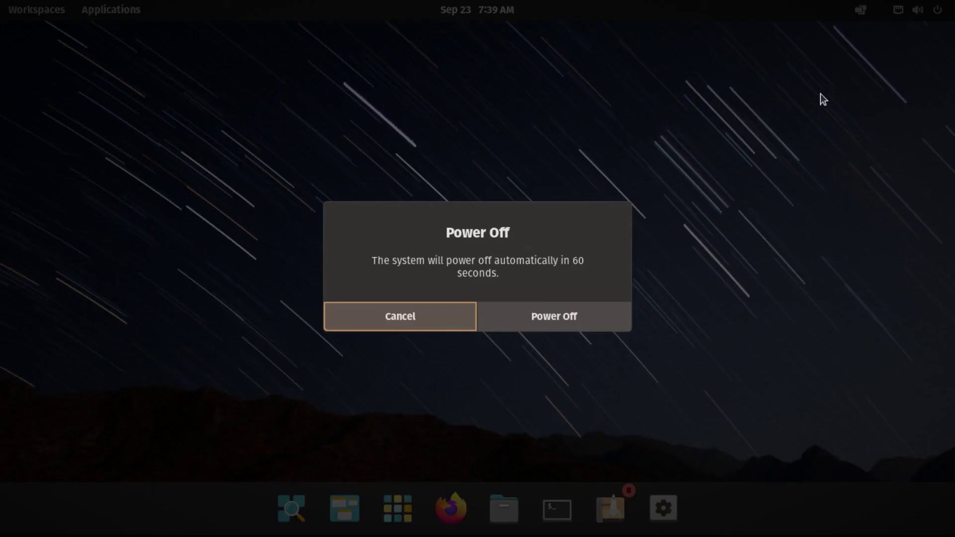
left_click(513, 317)
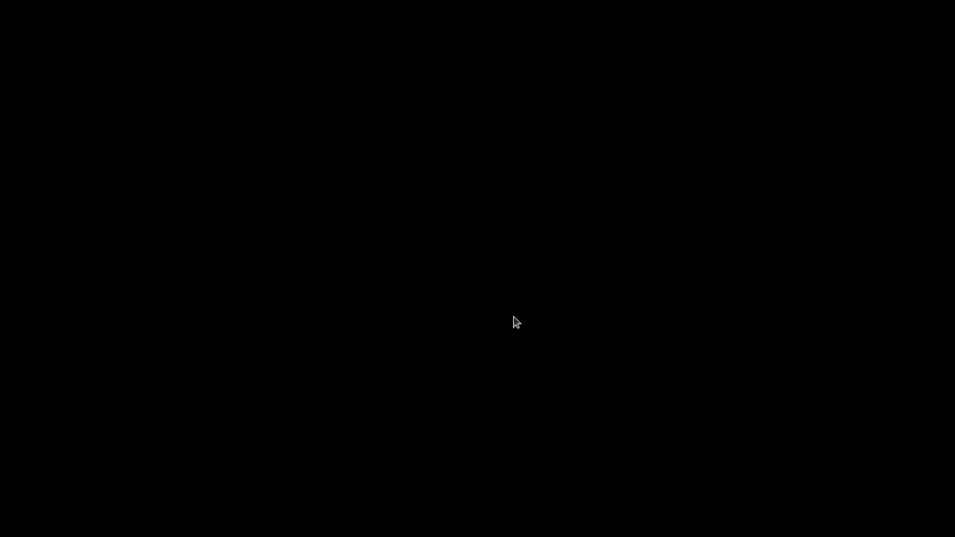